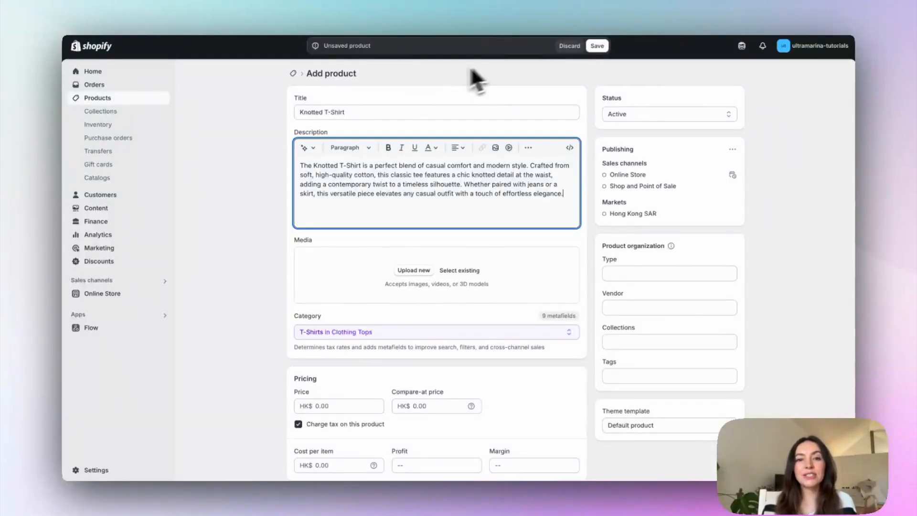
Step: Add the two uploaded images, knotted-tshirt-1 and knotted-tshirt-3, to the Knotted T-Shirt product's media
{"action": "scroll", "coordinate": [383, 283], "scroll_direction": "down", "scroll_amount": 10}
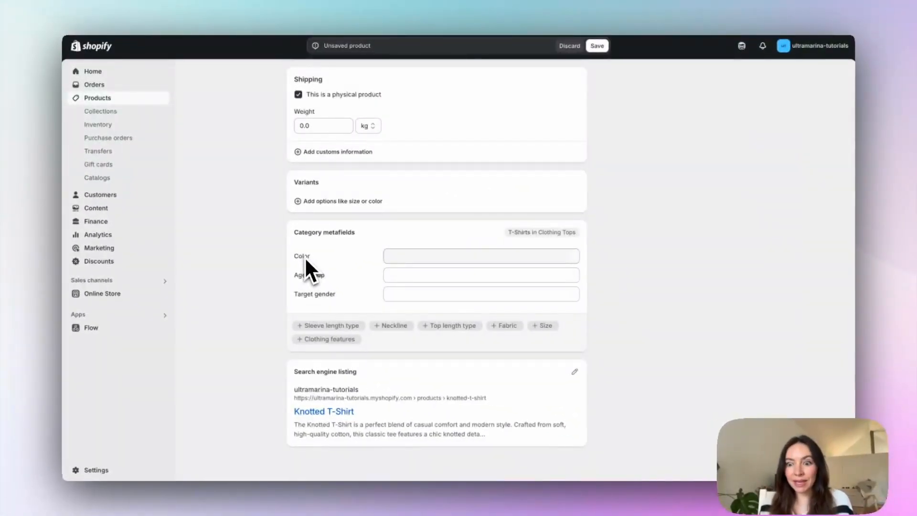
{"action": "scroll", "coordinate": [335, 248], "scroll_direction": "up", "scroll_amount": 5}
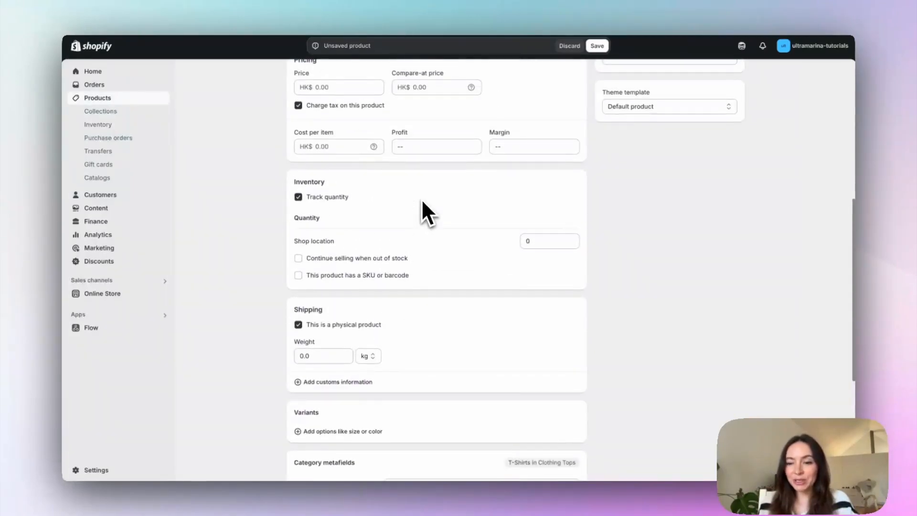
{"action": "scroll", "coordinate": [422, 198], "scroll_direction": "up", "scroll_amount": 2}
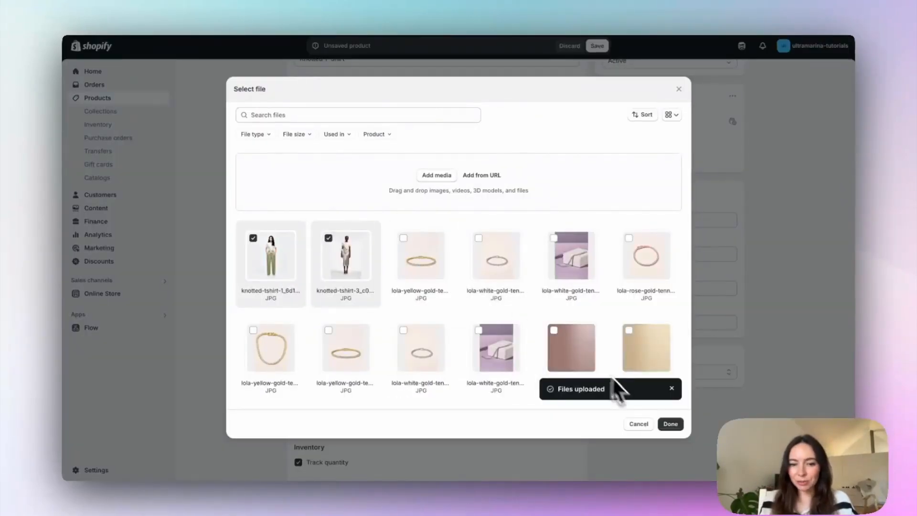
{"action": "left_click", "coordinate": [671, 424]}
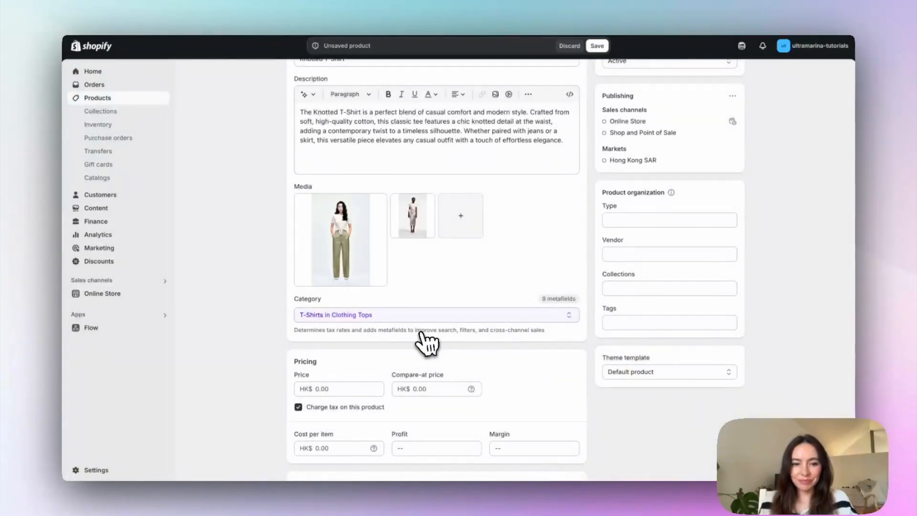
Step: Set the product's price to HK$ 2,000 and allow it to continue selling when out of stock
{"action": "scroll", "coordinate": [418, 372], "scroll_direction": "down", "scroll_amount": 2}
{"action": "left_click", "coordinate": [334, 307]}
{"action": "type", "text": "2000"}
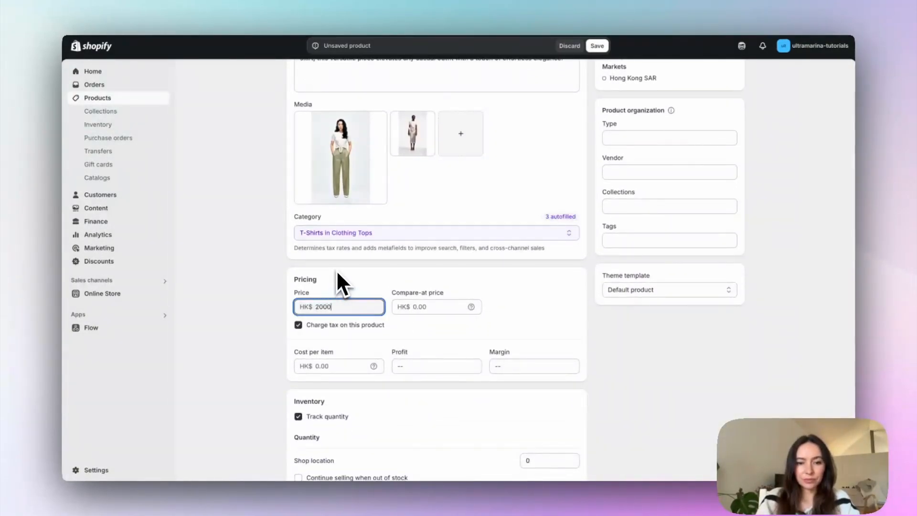
{"action": "left_click", "coordinate": [247, 416]}
{"action": "scroll", "coordinate": [253, 410], "scroll_direction": "down", "scroll_amount": 2}
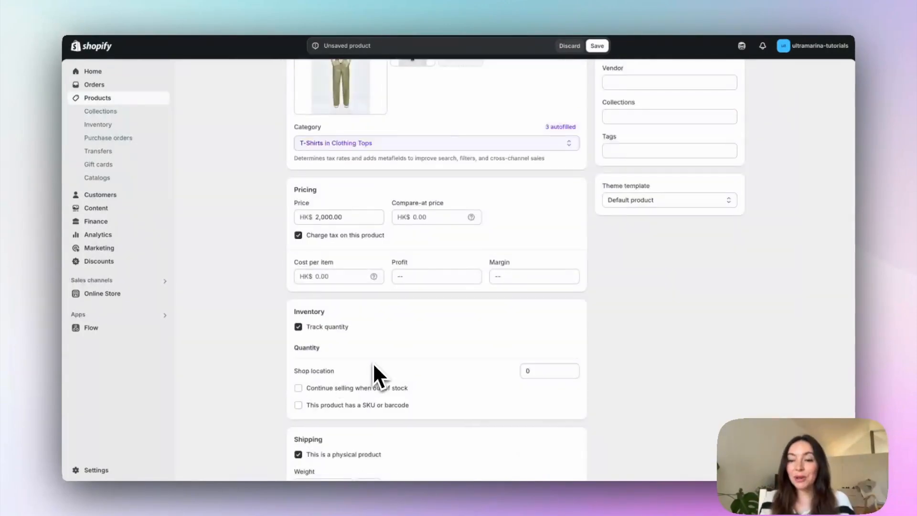
{"action": "left_click", "coordinate": [372, 387]}
Step: Set the product's Color category metafield to the default entry White instead of the suggested Beige
{"action": "scroll", "coordinate": [371, 385], "scroll_direction": "down", "scroll_amount": 1}
{"action": "scroll", "coordinate": [651, 243], "scroll_direction": "down", "scroll_amount": 6}
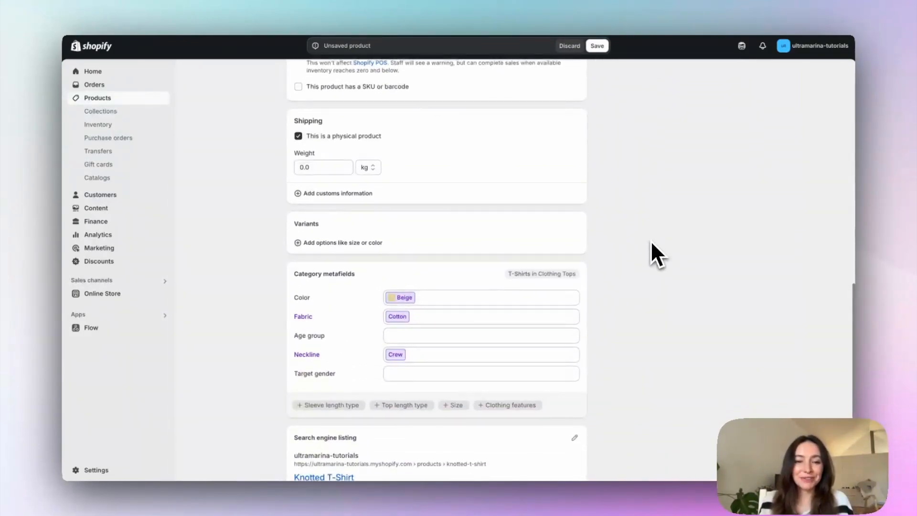
{"action": "scroll", "coordinate": [652, 242], "scroll_direction": "down", "scroll_amount": 1}
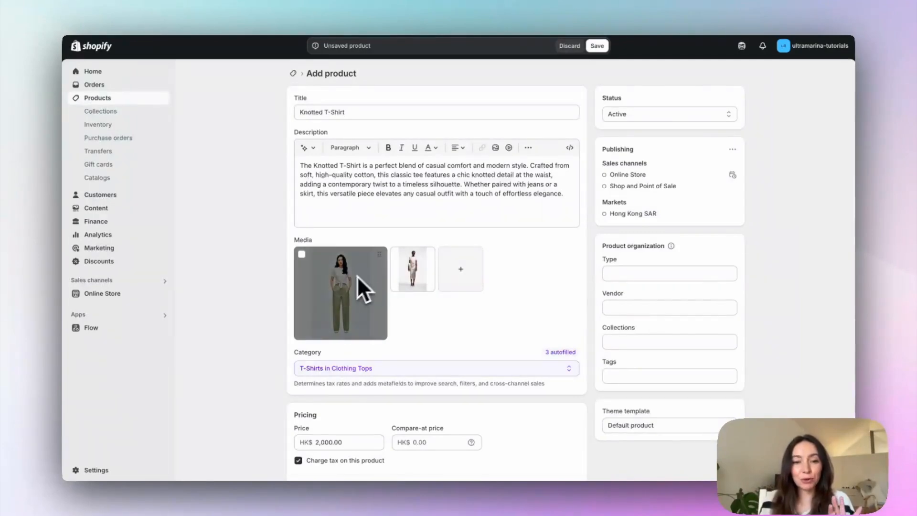
{"action": "scroll", "coordinate": [427, 320], "scroll_direction": "down", "scroll_amount": 12}
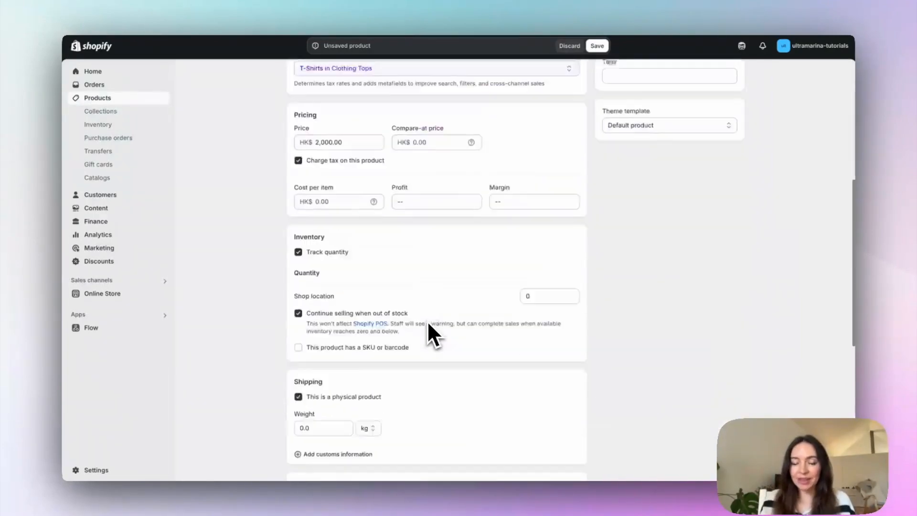
{"action": "left_click", "coordinate": [412, 222]}
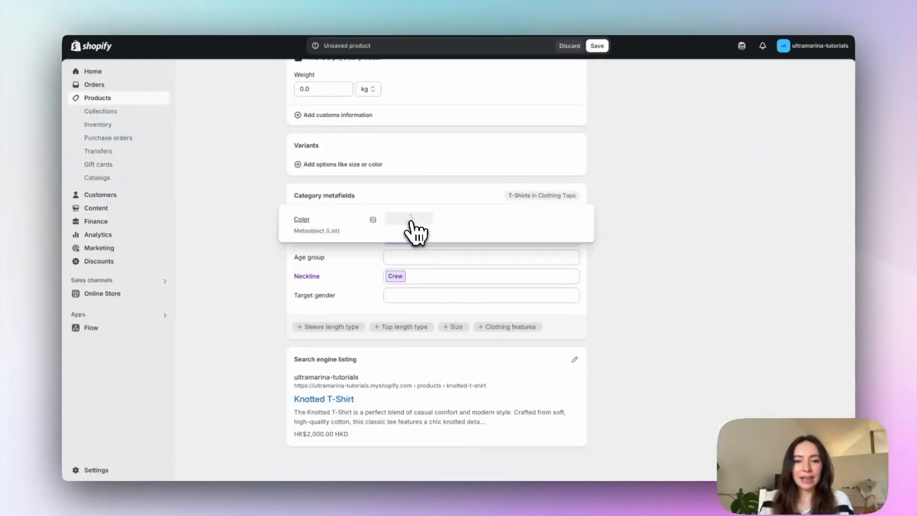
{"action": "left_click", "coordinate": [418, 221]}
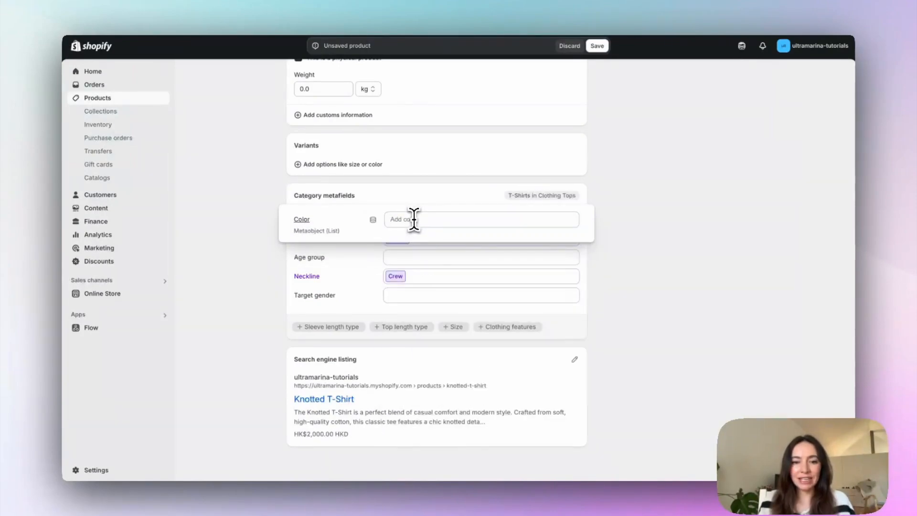
{"action": "type", "text": "whi"}
{"action": "key", "text": "Return"}
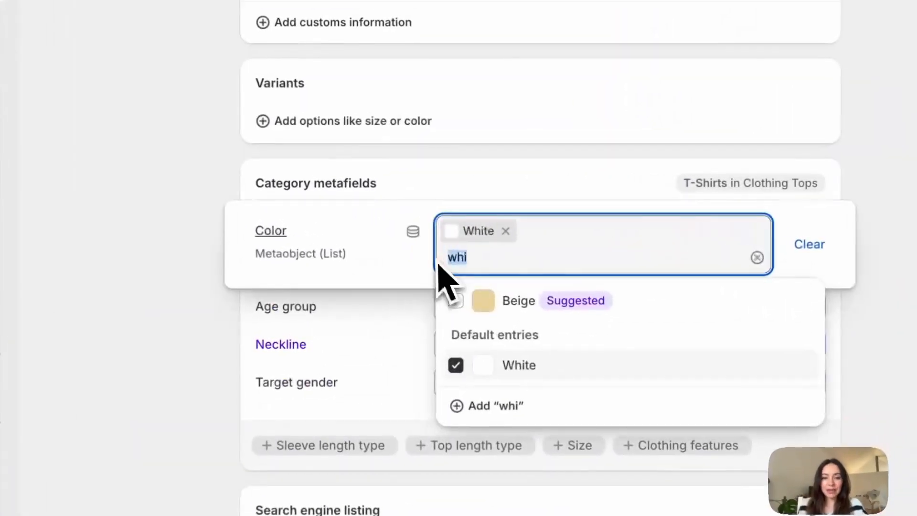
{"action": "key", "text": "BackSpace"}
{"action": "type", "text": "light"}
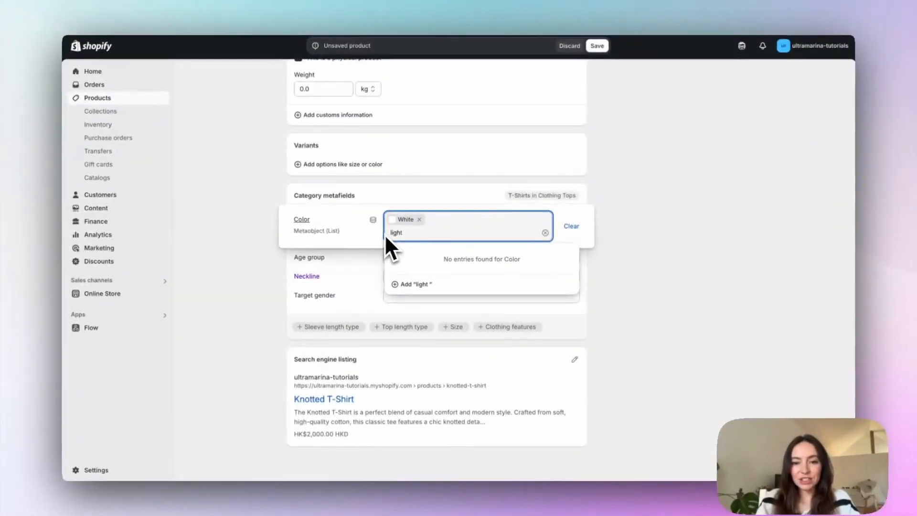
{"action": "key", "text": "BackSpace"}
{"action": "key", "text": "BackSpace"}
{"action": "key", "text": "BackSpace"}
{"action": "key", "text": "BackSpace"}
{"action": "key", "text": "BackSpace"}
{"action": "key", "text": "BackSpace"}
{"action": "type", "text": "pink"}
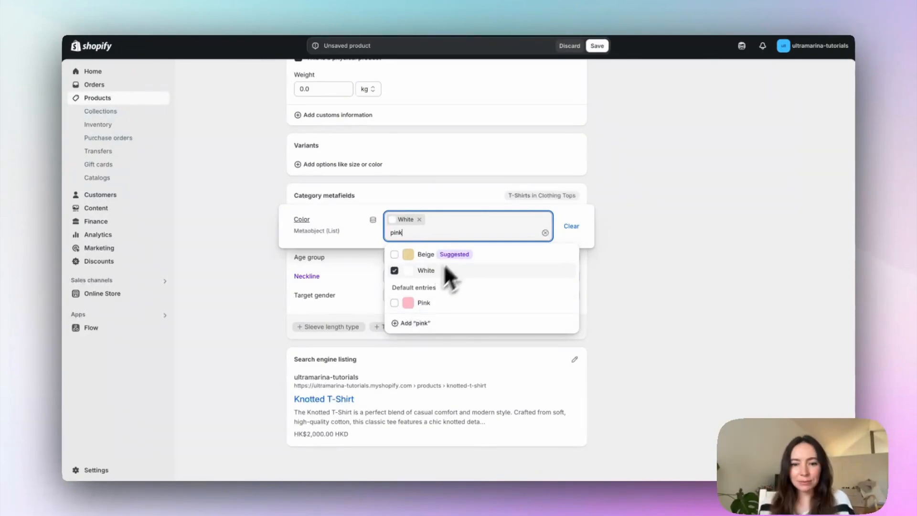
{"action": "key", "text": "BackSpace"}
{"action": "key", "text": "BackSpace"}
{"action": "key", "text": "BackSpace"}
{"action": "key", "text": "BackSpace"}
Step: Create a new entry for the Color metafield and label it "Light Pink"
{"action": "type", "text": "Lig"}
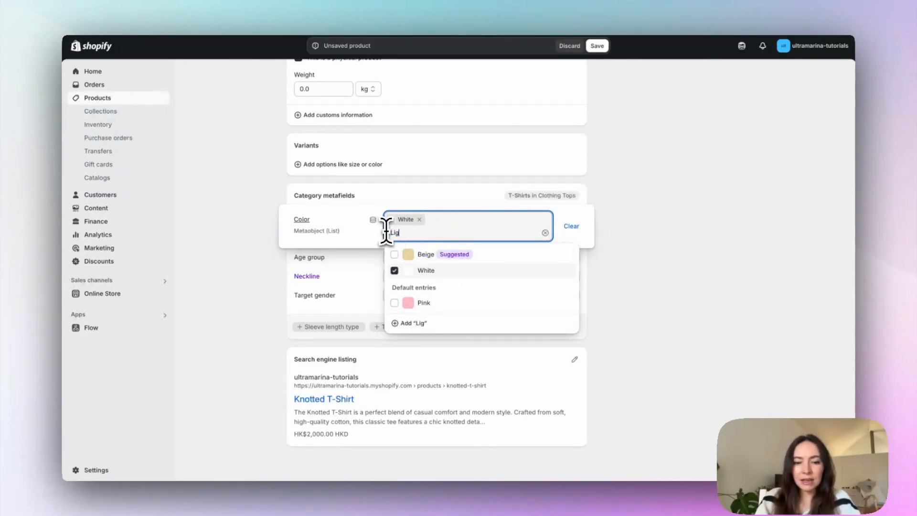
{"action": "type", "text": "ht pink"}
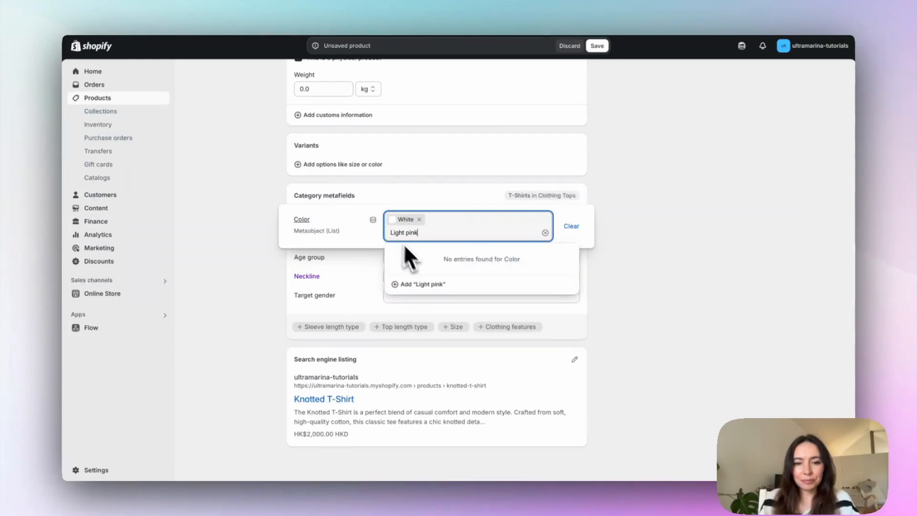
{"action": "left_click", "coordinate": [436, 286]}
{"action": "left_click", "coordinate": [260, 142]}
{"action": "key", "text": "shift+Left"}
{"action": "type", "text": "P"}
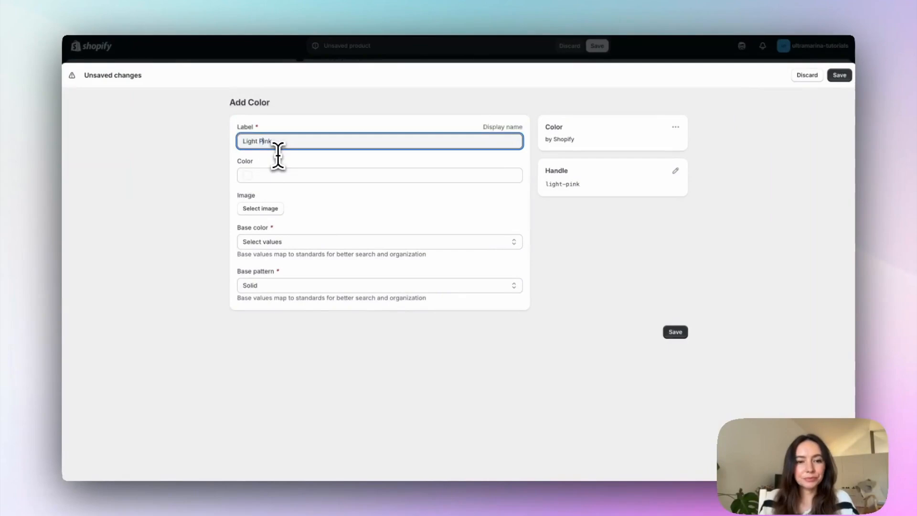
Step: Pick the pale pink #FFEDED as the new entry's color and save the entry
{"action": "left_click", "coordinate": [249, 177]}
{"action": "left_click", "coordinate": [249, 191]}
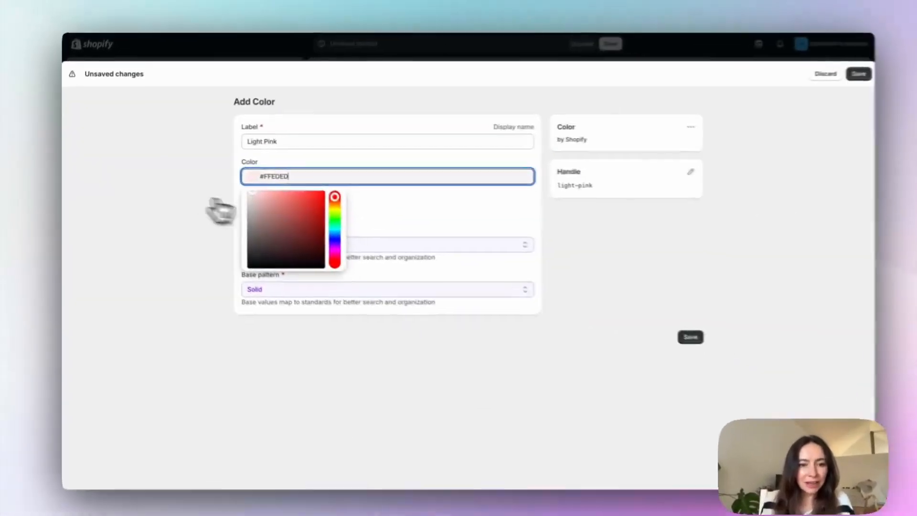
{"action": "left_click", "coordinate": [339, 264]}
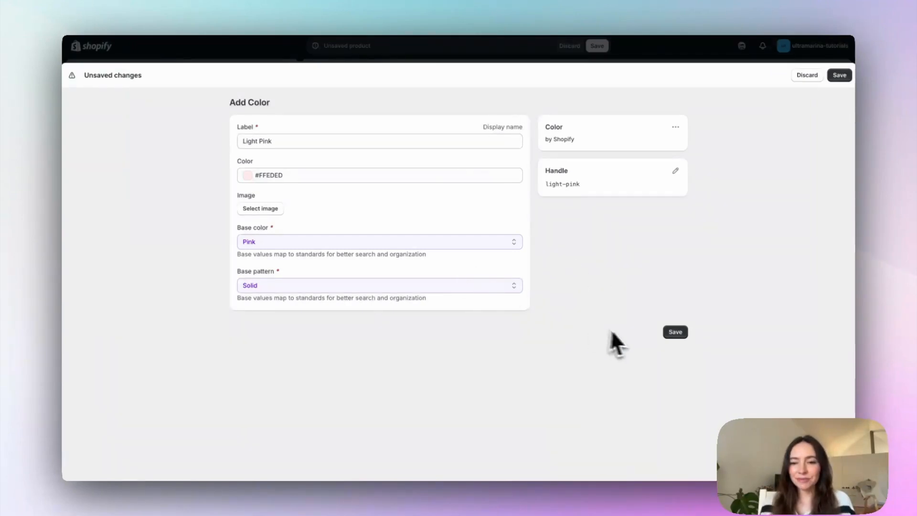
{"action": "left_click", "coordinate": [674, 332]}
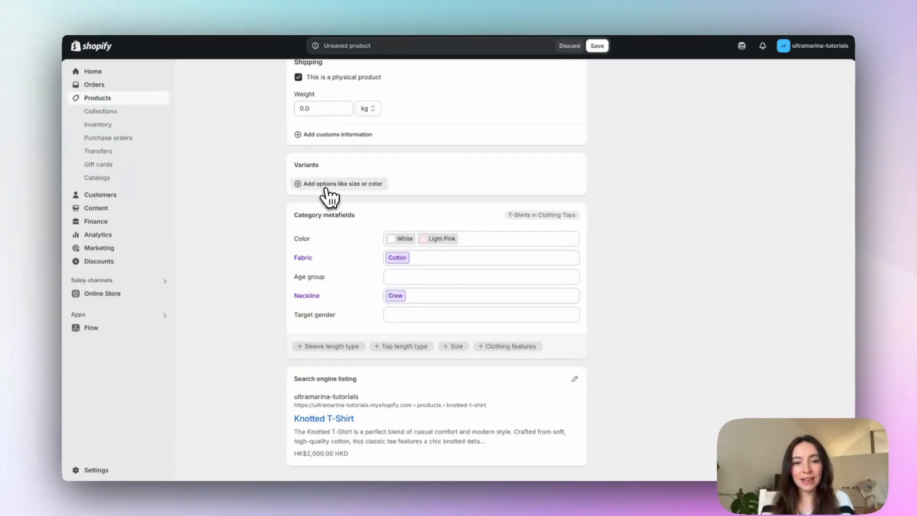
Step: Add Color as a variant option so that the product has White and Light Pink variants
{"action": "left_click", "coordinate": [327, 188]}
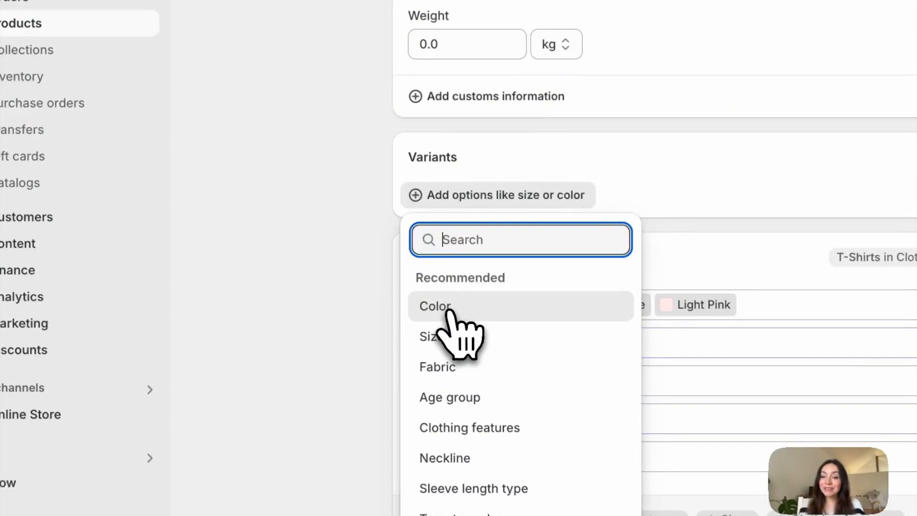
{"action": "left_click", "coordinate": [452, 315]}
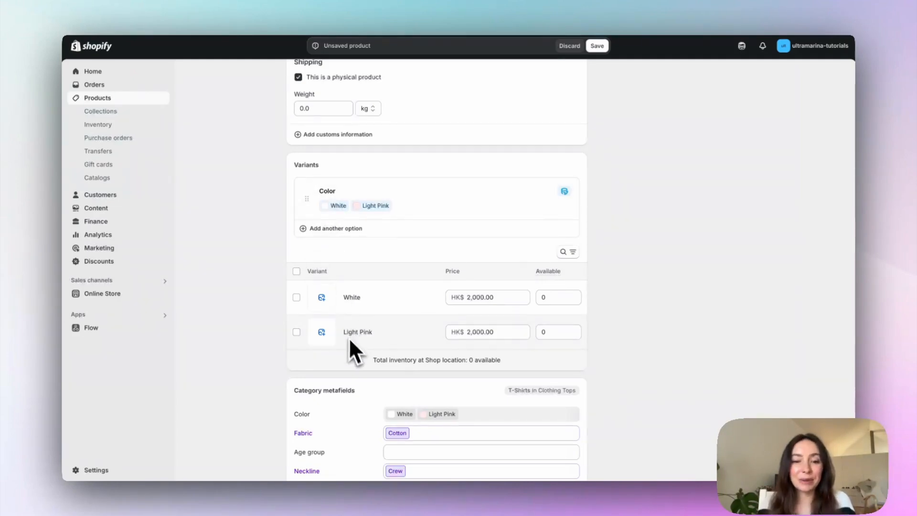
Step: Assign the knotted-tshirt-1 image to the White variant
{"action": "scroll", "coordinate": [376, 279], "scroll_direction": "down", "scroll_amount": 1}
{"action": "scroll", "coordinate": [376, 281], "scroll_direction": "down", "scroll_amount": 1}
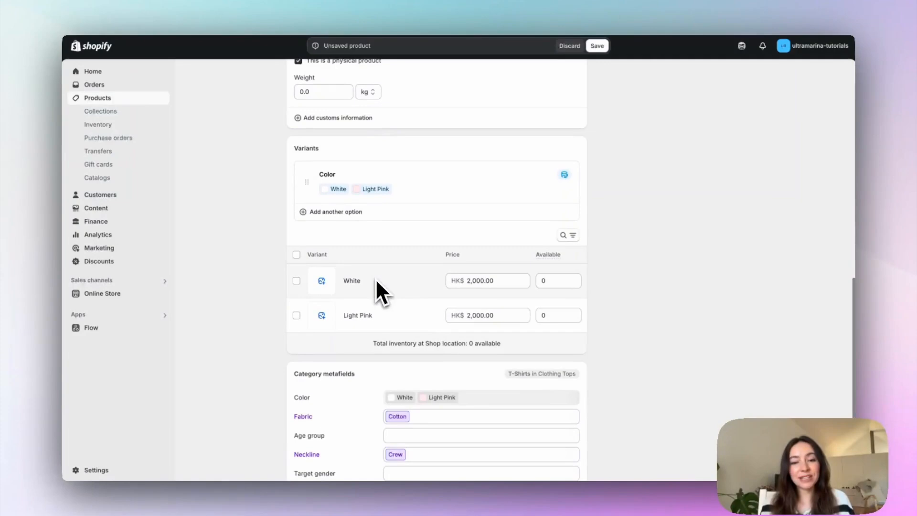
{"action": "left_click", "coordinate": [479, 280]}
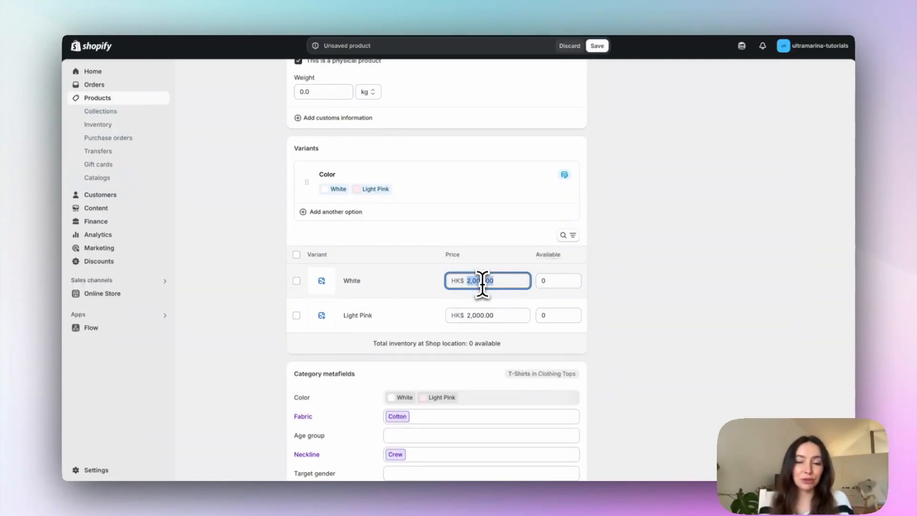
{"action": "left_click", "coordinate": [322, 283]}
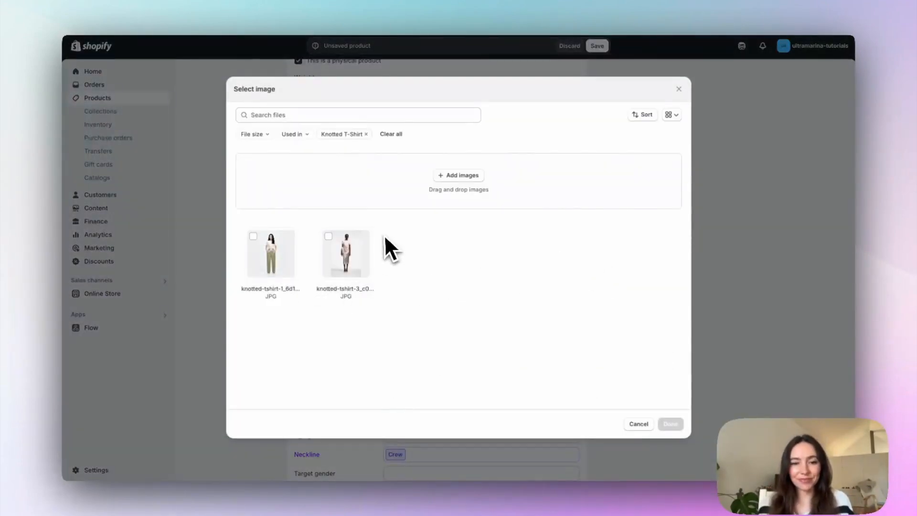
{"action": "left_click", "coordinate": [270, 251]}
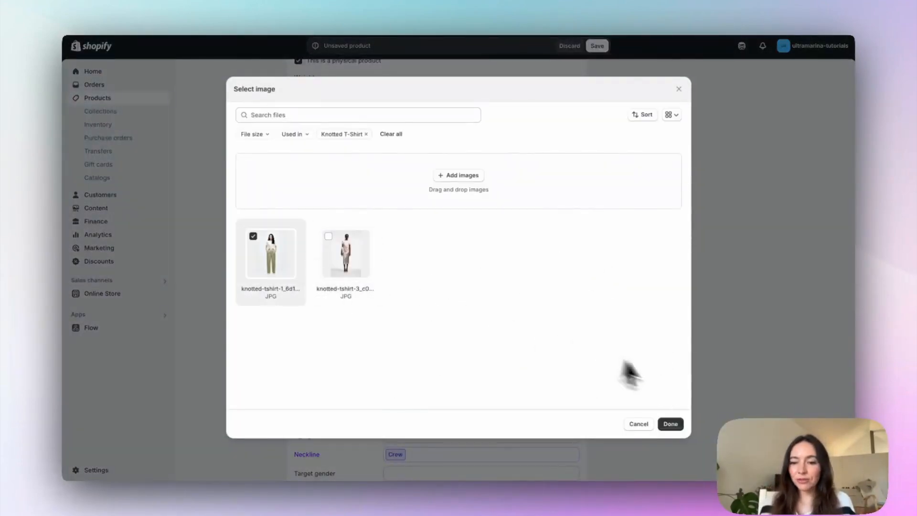
{"action": "left_click", "coordinate": [671, 424]}
Step: Assign the knotted-tshirt-3 image to the Light Pink variant
{"action": "left_click", "coordinate": [321, 316]}
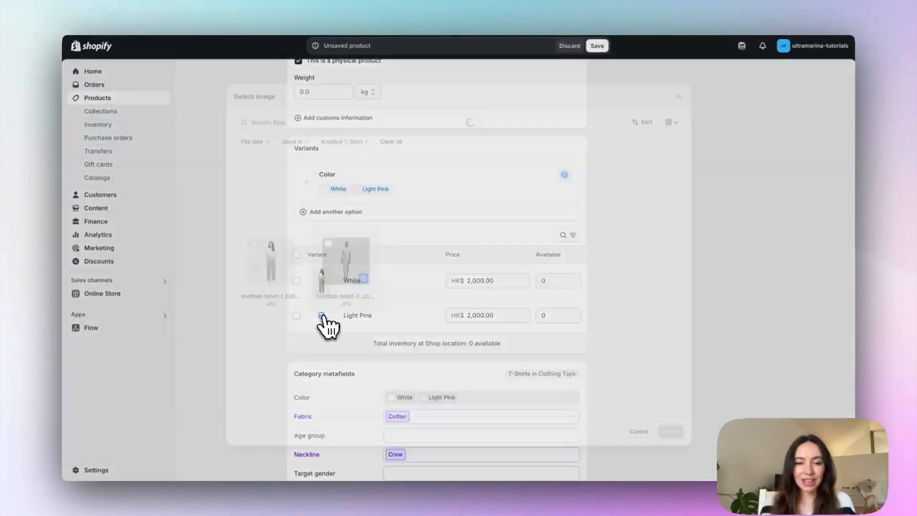
{"action": "left_click", "coordinate": [348, 243]}
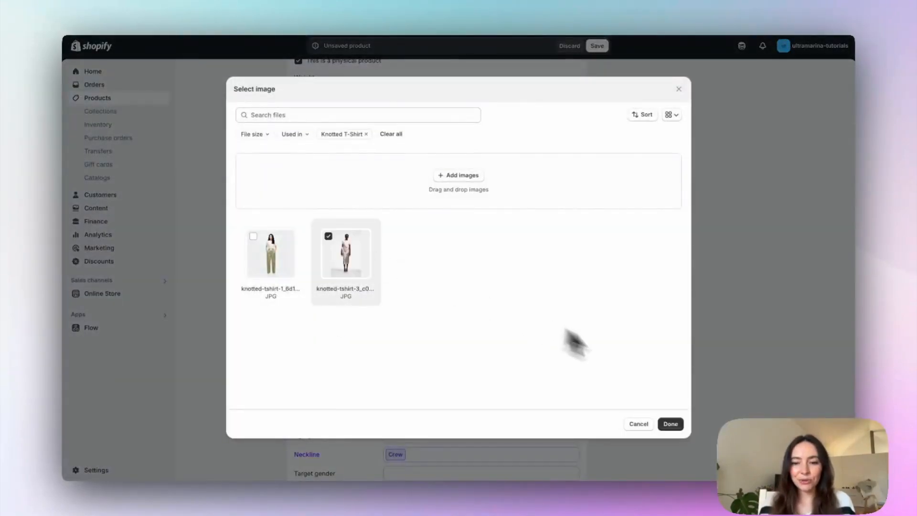
{"action": "left_click", "coordinate": [677, 425]}
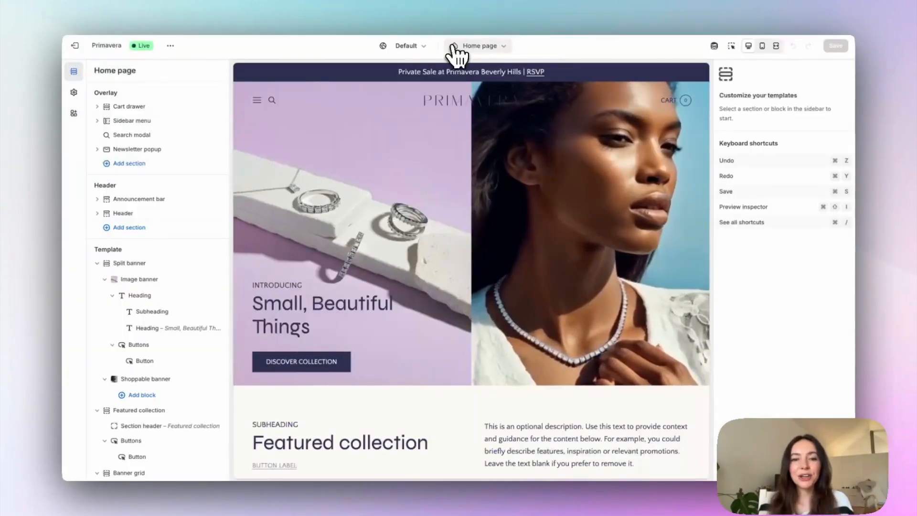
Step: Open the Default product template in the Primavera theme editor and preview it with the Knotted T-Shirt
{"action": "left_click", "coordinate": [457, 47]}
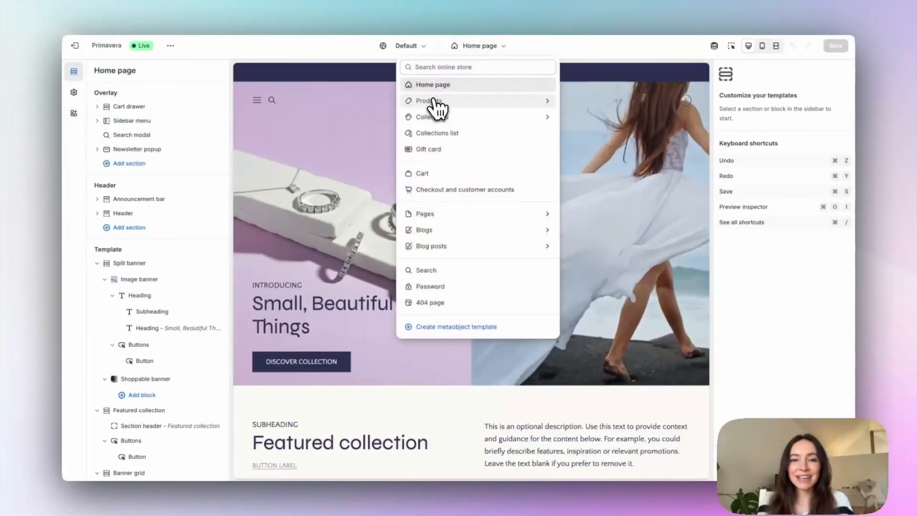
{"action": "left_click", "coordinate": [436, 101]}
{"action": "left_click", "coordinate": [437, 110]}
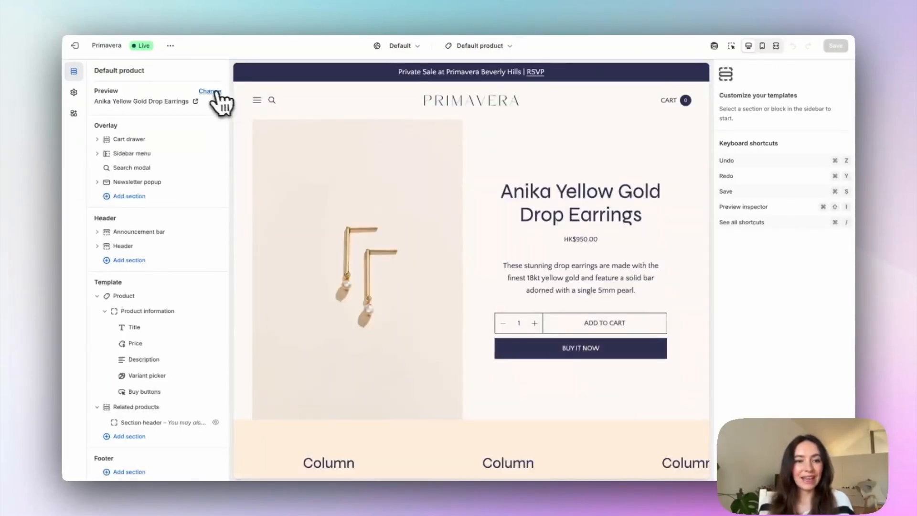
{"action": "left_click", "coordinate": [210, 91]}
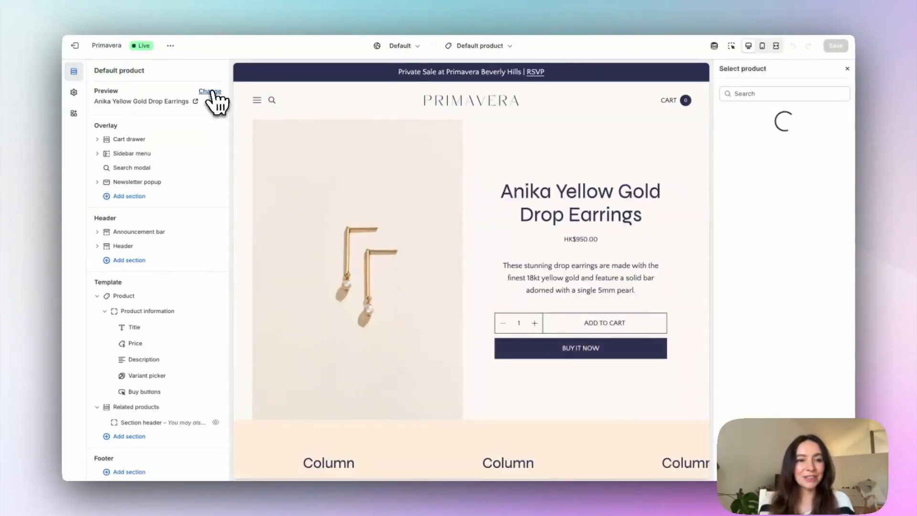
{"action": "left_click", "coordinate": [754, 201]}
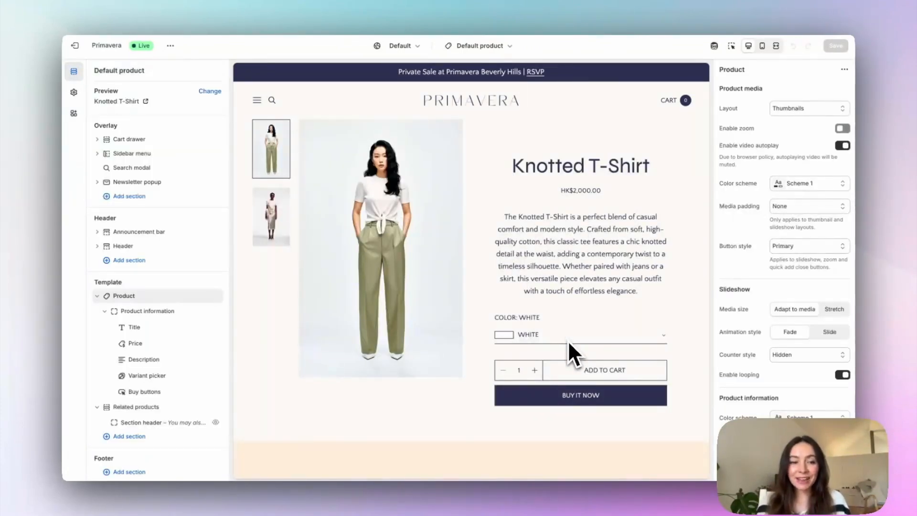
Step: Set the Swatch option of the template's Variant picker block to None
{"action": "left_click", "coordinate": [141, 376]}
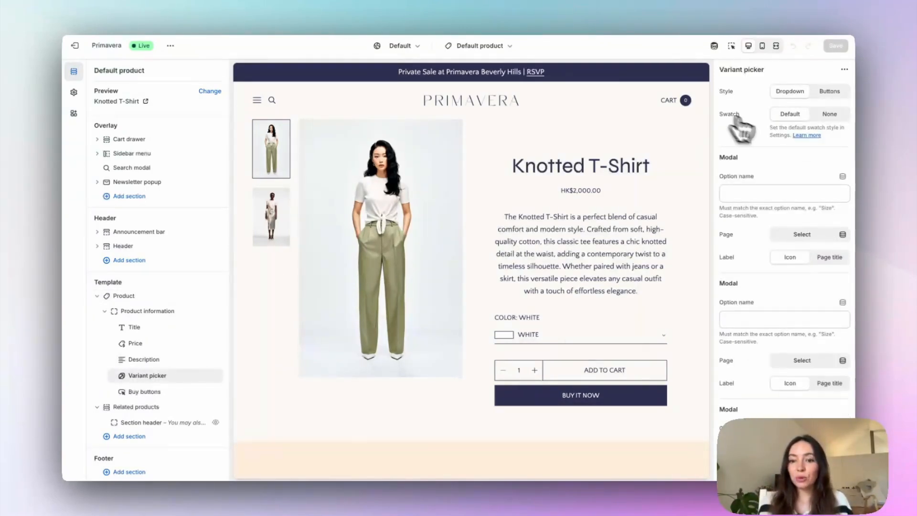
{"action": "left_click", "coordinate": [825, 115]}
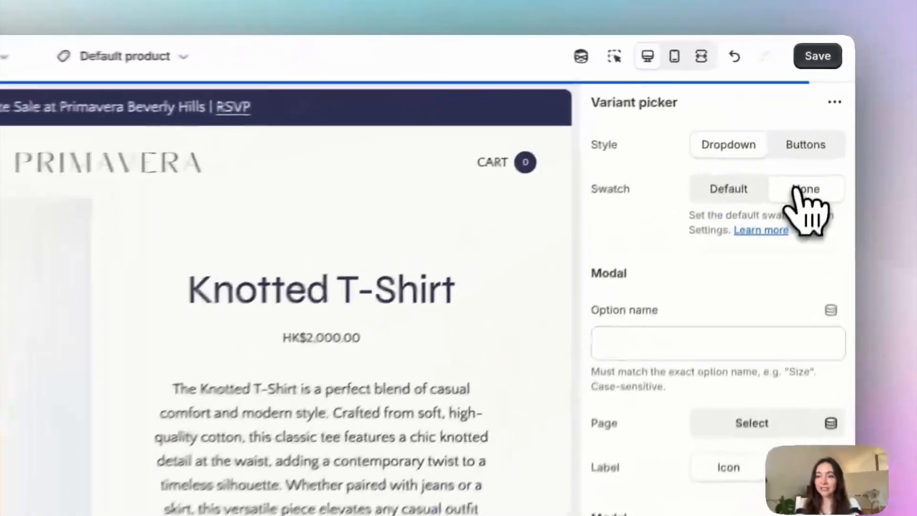
Step: Set the Variant picker's Swatch option to Default, check the color dropdown in the preview, and set Style to Buttons
{"action": "left_click", "coordinate": [725, 193]}
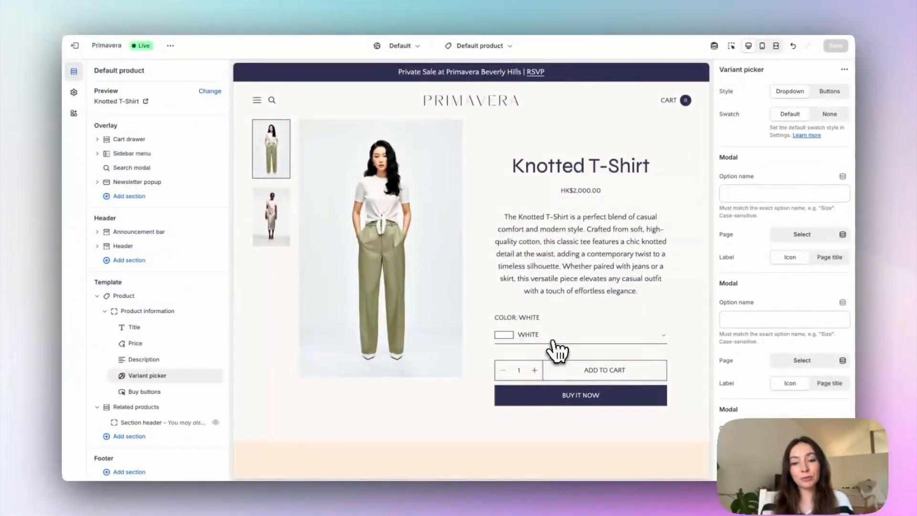
{"action": "left_click", "coordinate": [559, 337]}
{"action": "left_click", "coordinate": [561, 337]}
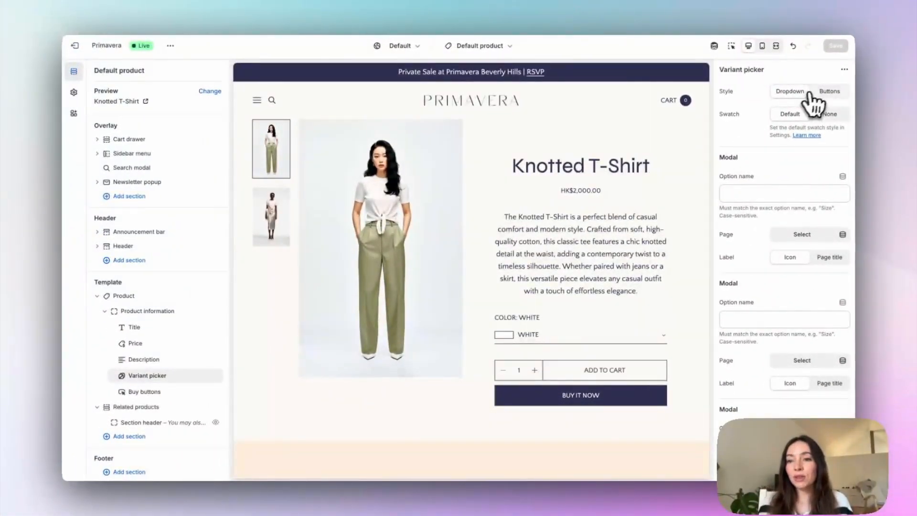
{"action": "left_click", "coordinate": [830, 91]}
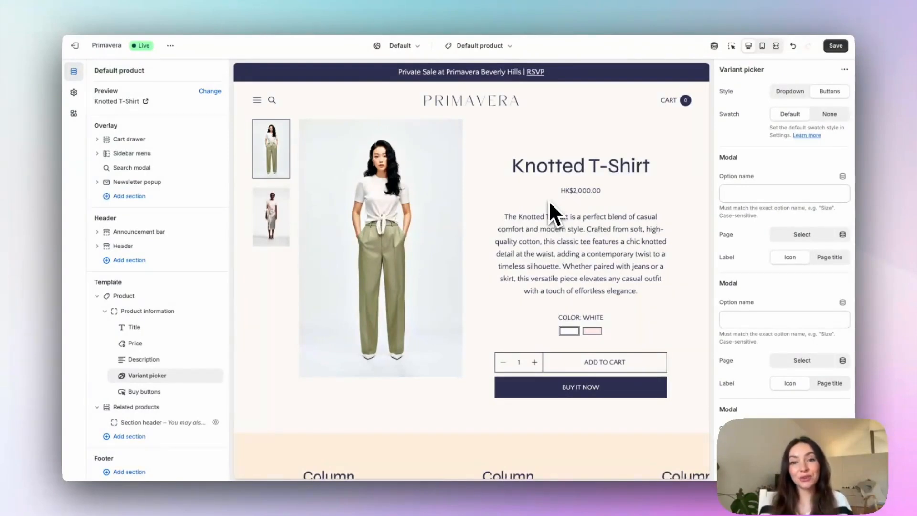
Step: Open the Home page template and add the Knotted T-Shirt to the Featured collection section's products
{"action": "left_click", "coordinate": [456, 46]}
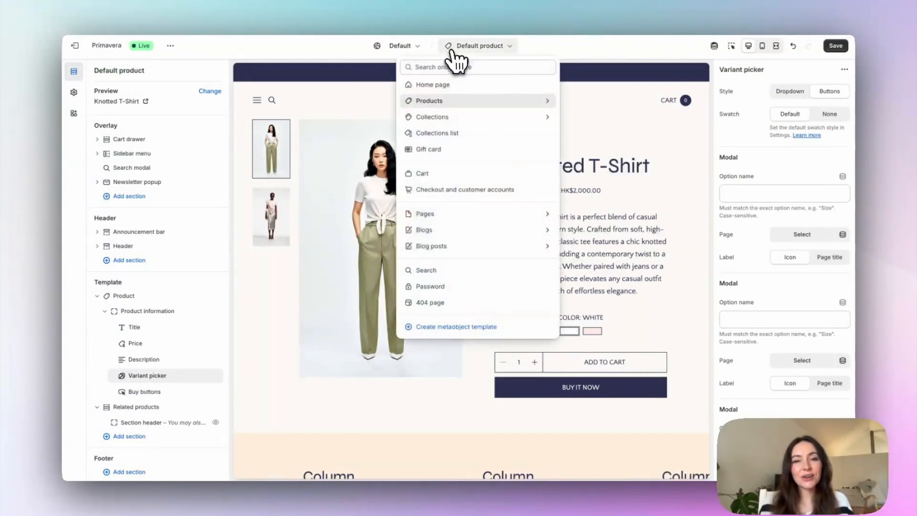
{"action": "left_click", "coordinate": [433, 85]}
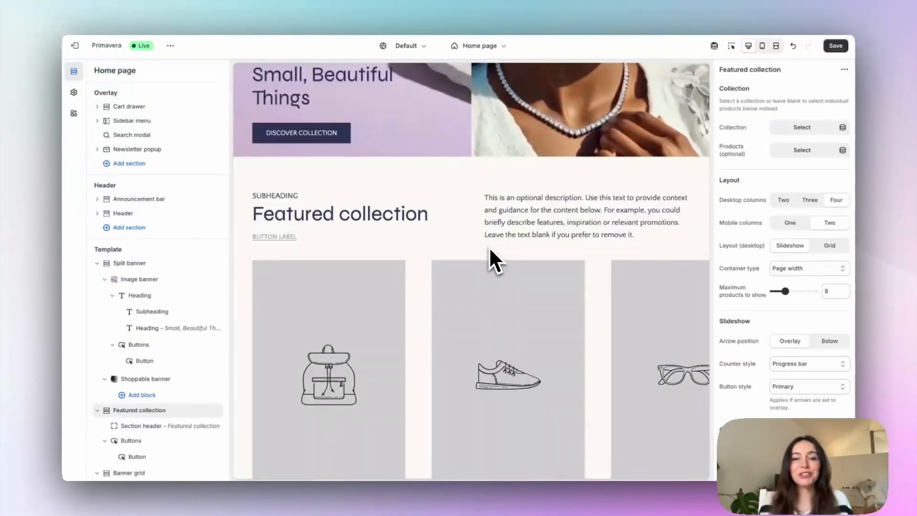
{"action": "left_click", "coordinate": [782, 153]}
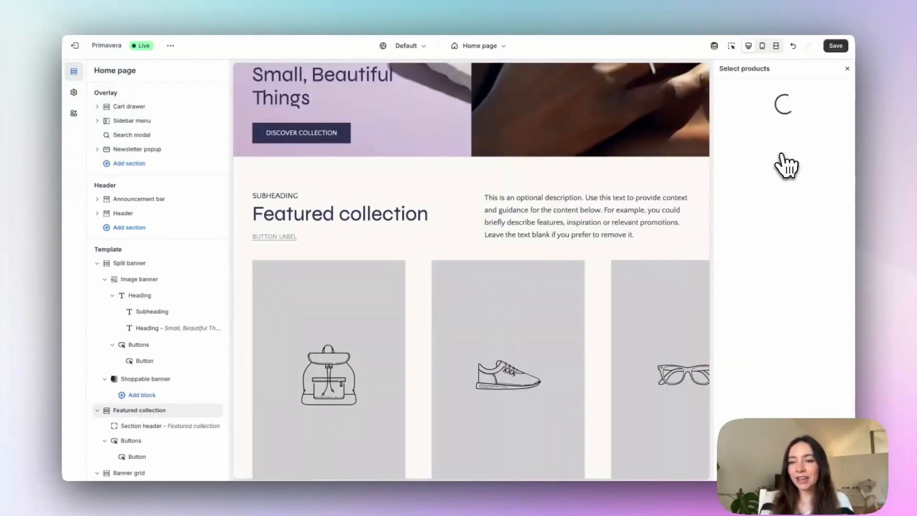
{"action": "left_click", "coordinate": [759, 213]}
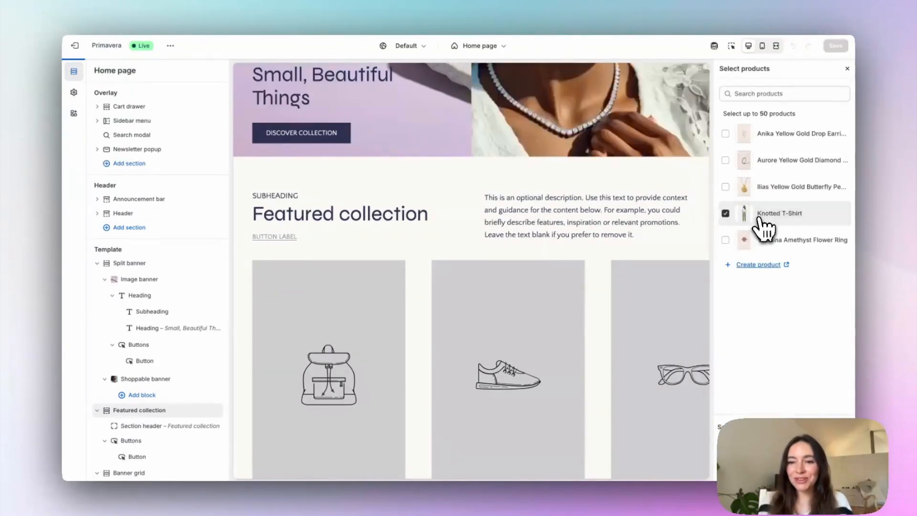
{"action": "scroll", "coordinate": [580, 390], "scroll_direction": "down", "scroll_amount": 4}
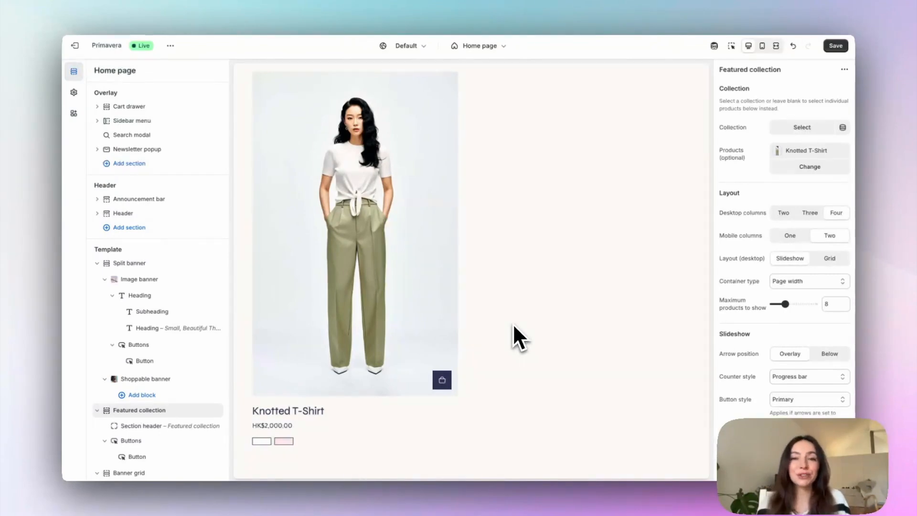
Step: In the theme-wide Product card settings, set the Variants display style to On hover/focus
{"action": "left_click", "coordinate": [74, 93]}
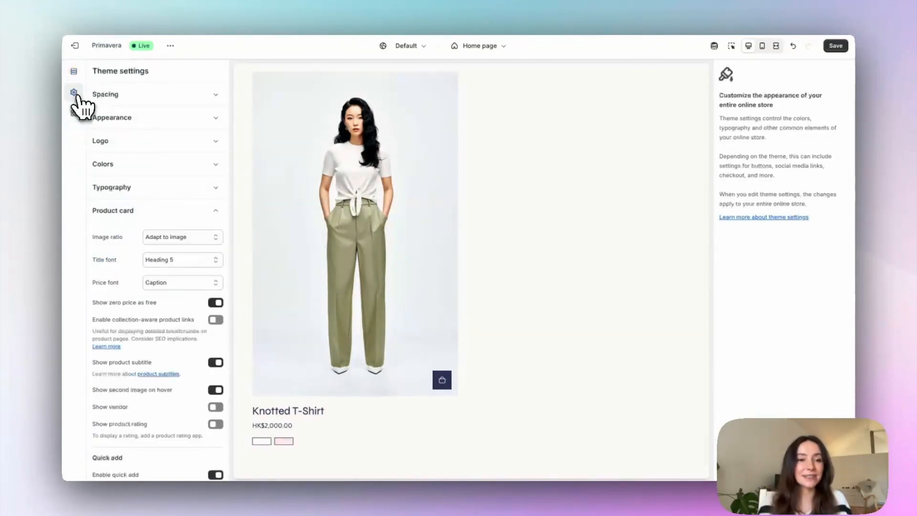
{"action": "scroll", "coordinate": [205, 276], "scroll_direction": "down", "scroll_amount": 1}
{"action": "scroll", "coordinate": [127, 348], "scroll_direction": "down", "scroll_amount": 4}
{"action": "scroll", "coordinate": [127, 363], "scroll_direction": "down", "scroll_amount": 5}
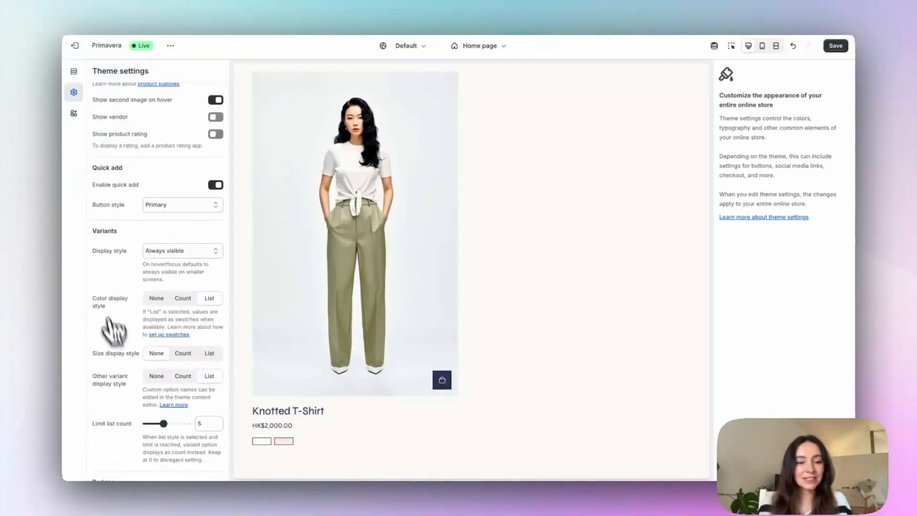
{"action": "scroll", "coordinate": [485, 293], "scroll_direction": "down", "scroll_amount": 1}
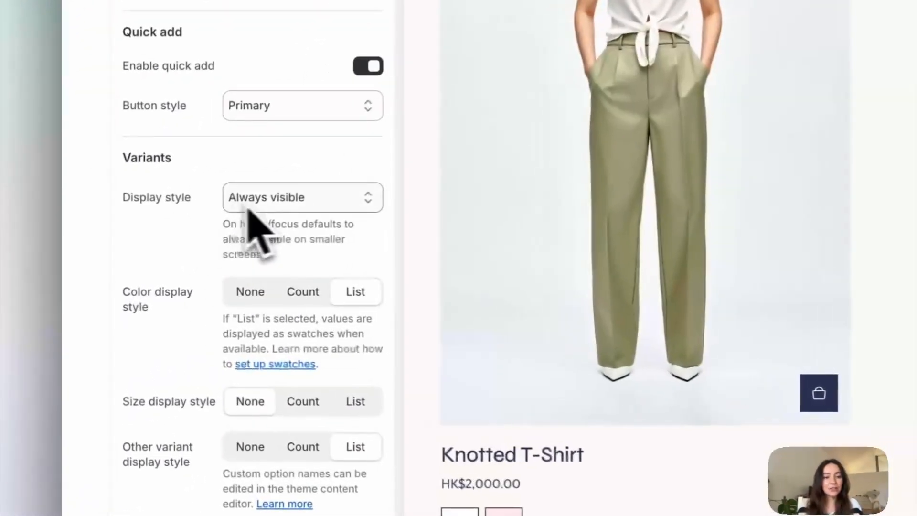
{"action": "left_click", "coordinate": [260, 204]}
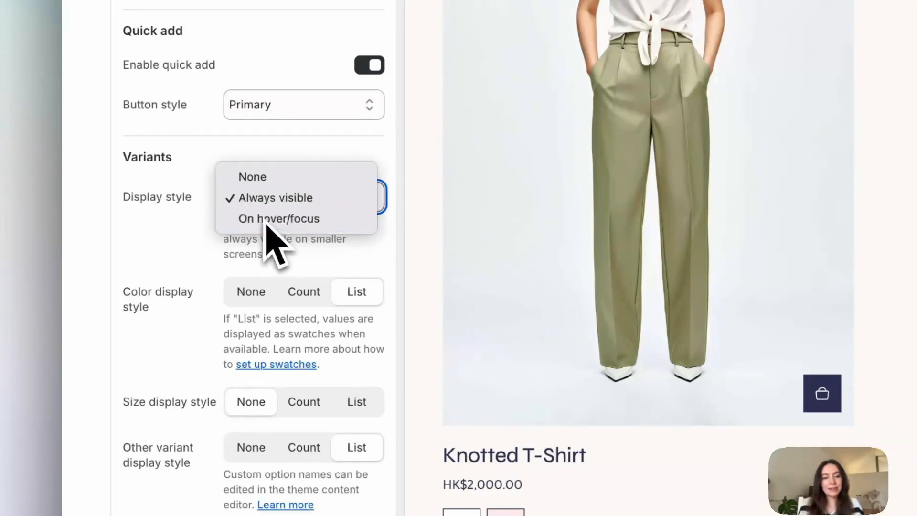
{"action": "left_click", "coordinate": [266, 221]}
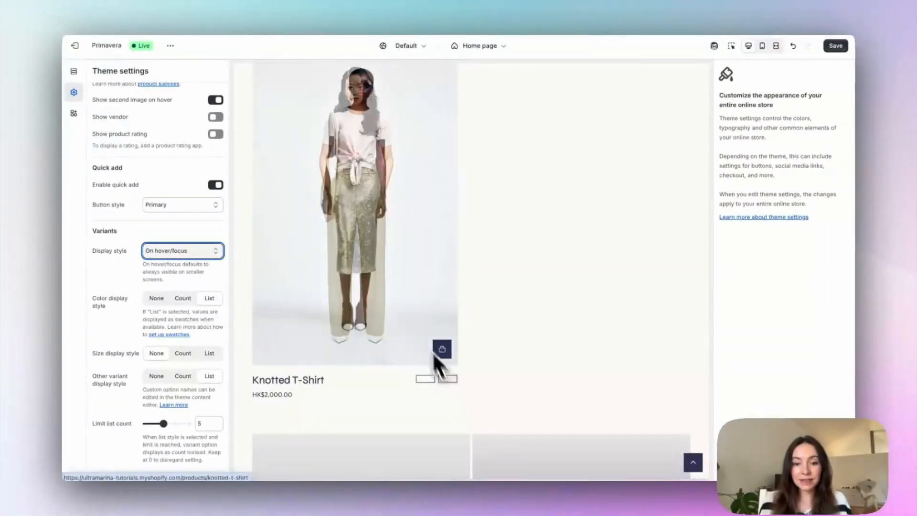
Step: Set the product card's Color display style to Count and its Limit list count to 12
{"action": "left_click", "coordinate": [187, 300]}
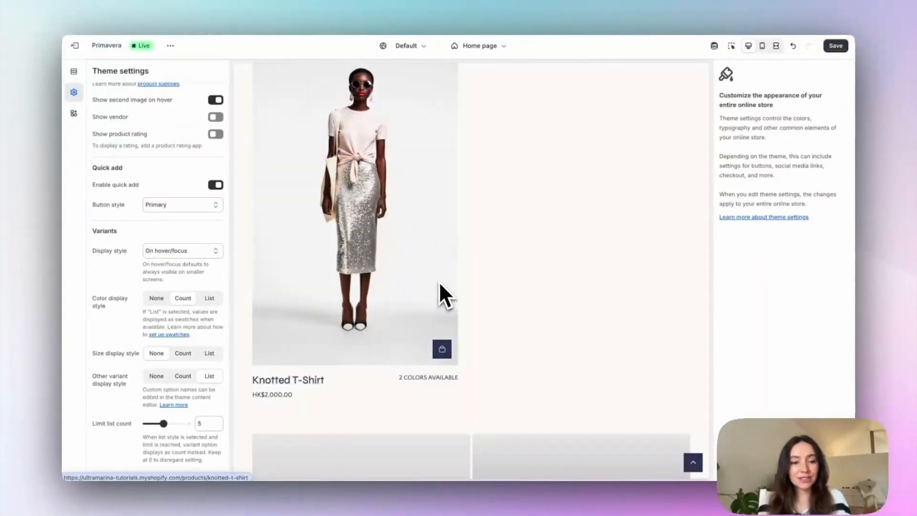
{"action": "scroll", "coordinate": [185, 295], "scroll_direction": "down", "scroll_amount": 2}
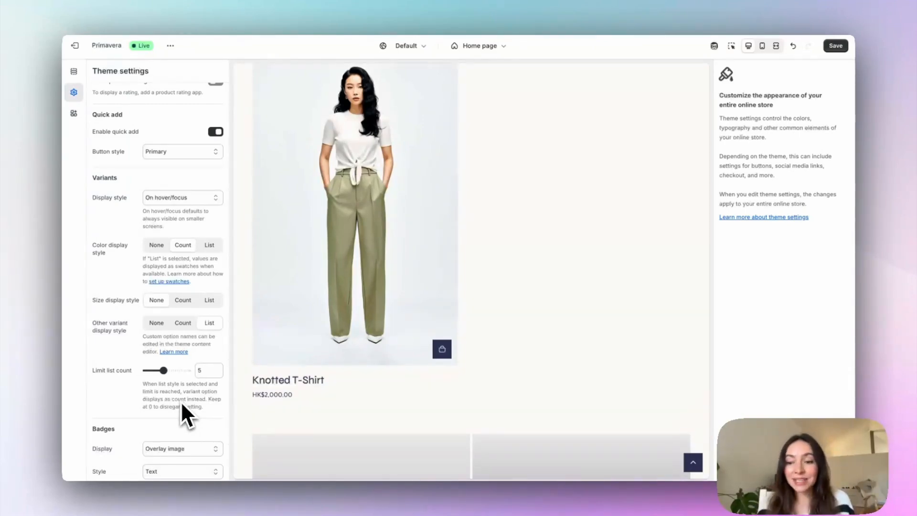
{"action": "left_click_drag", "start_coordinate": [162, 371], "coordinate": [212, 365]}
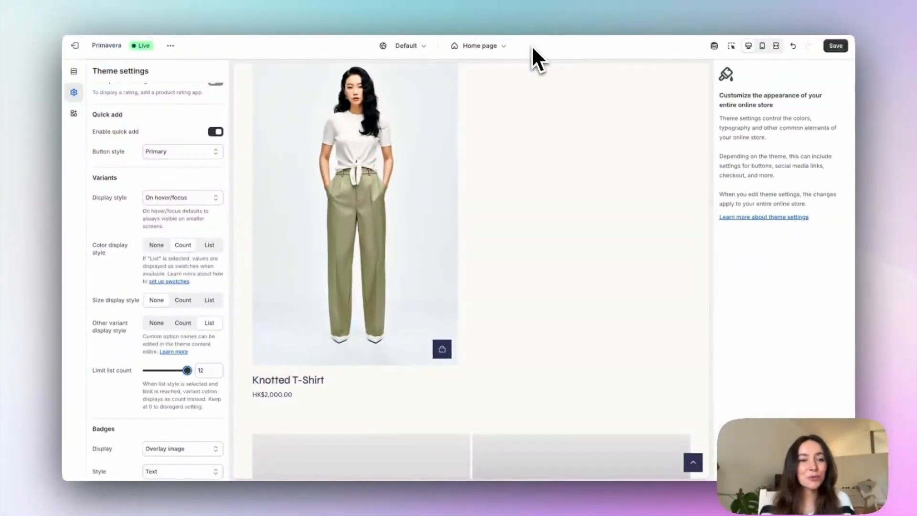
Step: Set the product card's Color display style back to List
{"action": "mouse_move", "coordinate": [438, 166]}
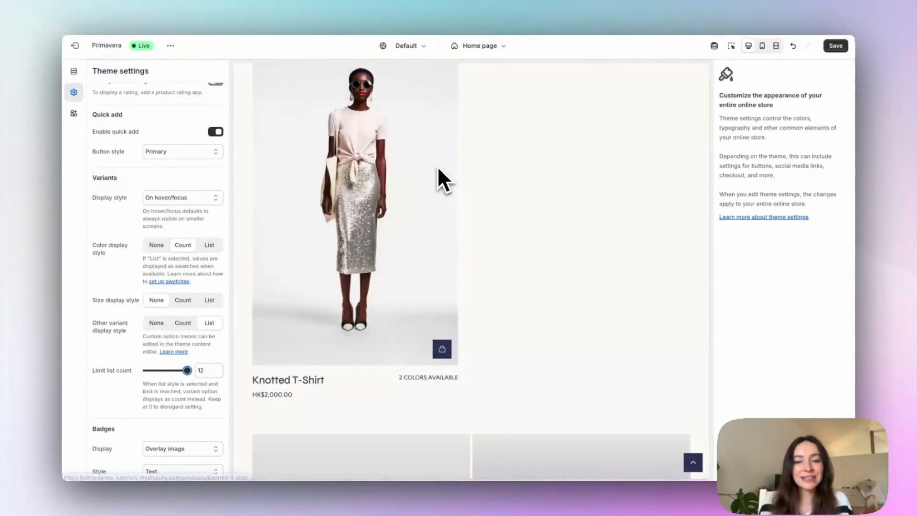
{"action": "left_click", "coordinate": [210, 245]}
Step: In the theme's Appearance settings, try the Square swatch style and set Swatch style to Circle
{"action": "scroll", "coordinate": [125, 125], "scroll_direction": "up", "scroll_amount": 10}
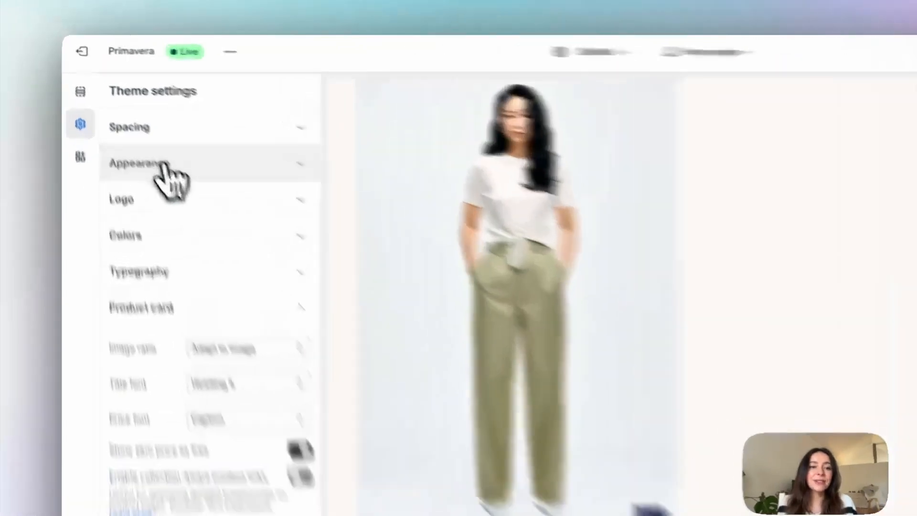
{"action": "left_click", "coordinate": [128, 119]}
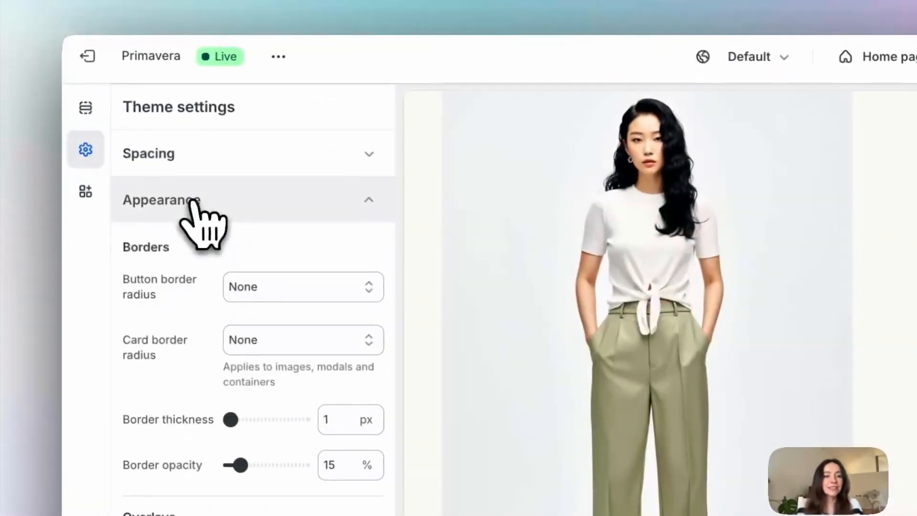
{"action": "scroll", "coordinate": [141, 293], "scroll_direction": "down", "scroll_amount": 5}
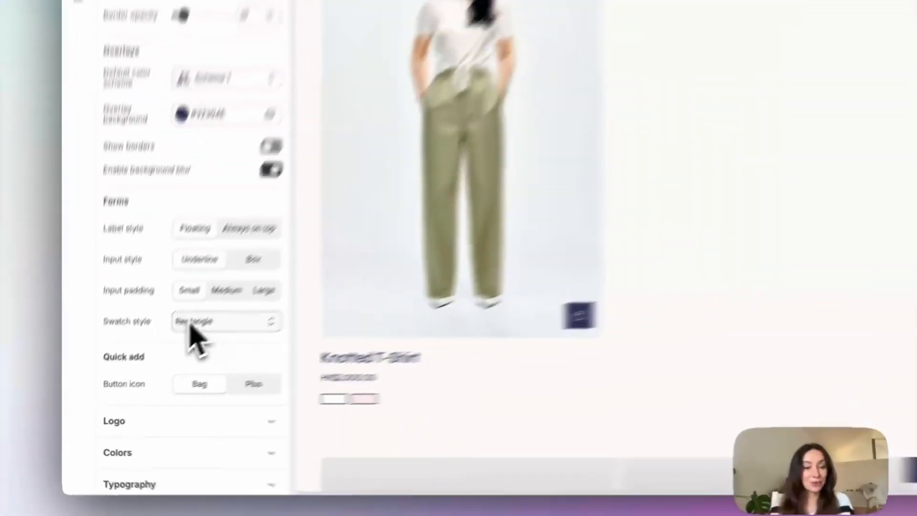
{"action": "left_click", "coordinate": [157, 353]}
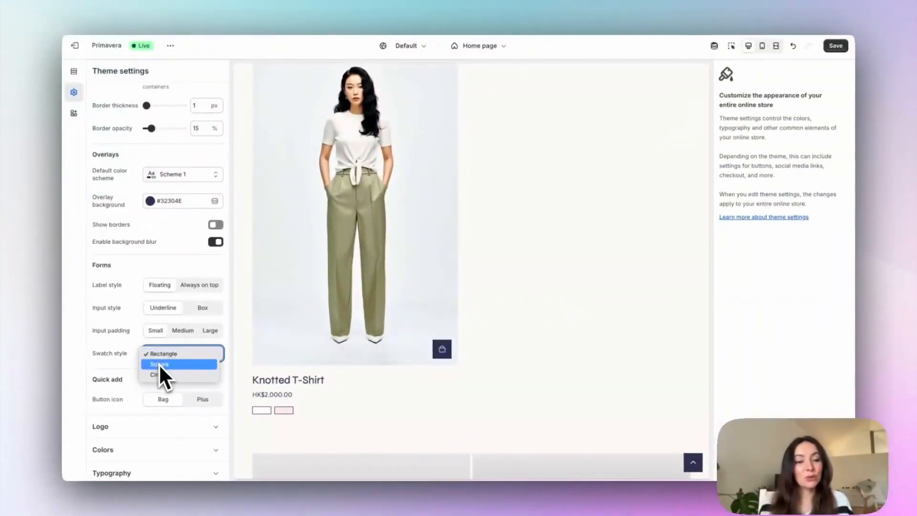
{"action": "left_click", "coordinate": [159, 363]}
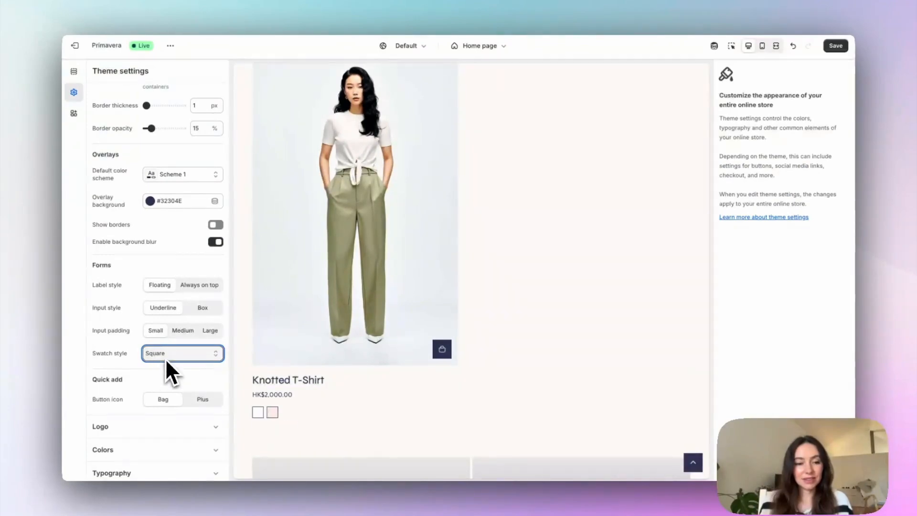
{"action": "left_click", "coordinate": [166, 359]}
{"action": "left_click", "coordinate": [166, 365]}
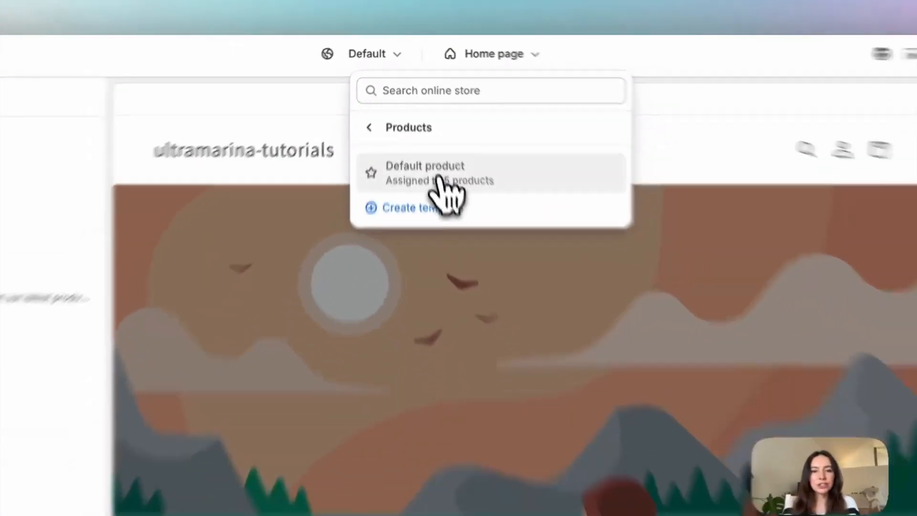
Step: In the Dawn theme's Default product template, preview the Knotted T-Shirt and examine the Variant picker block's swatch options
{"action": "left_click", "coordinate": [435, 186]}
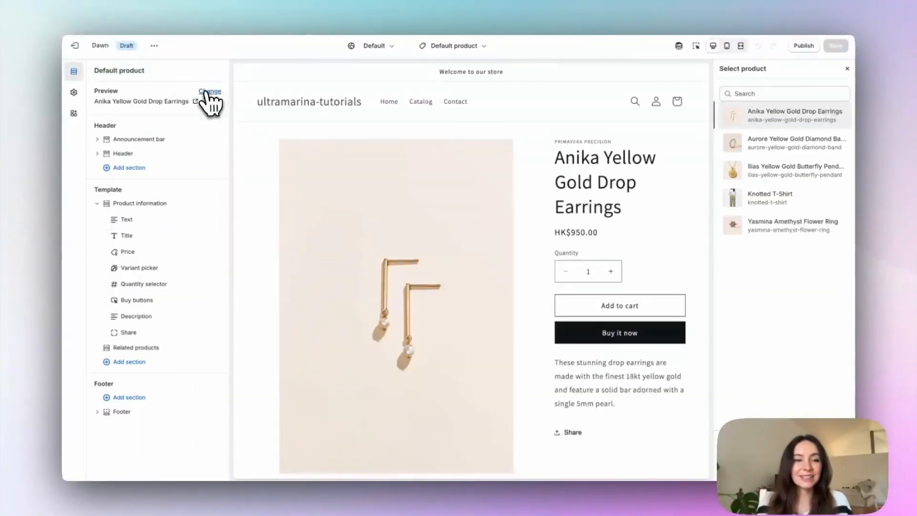
{"action": "left_click", "coordinate": [806, 198]}
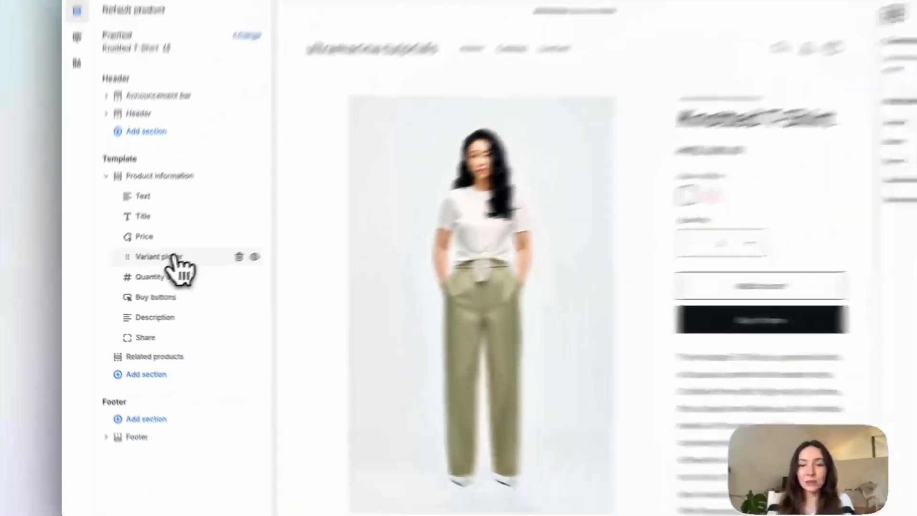
{"action": "left_click", "coordinate": [173, 258]}
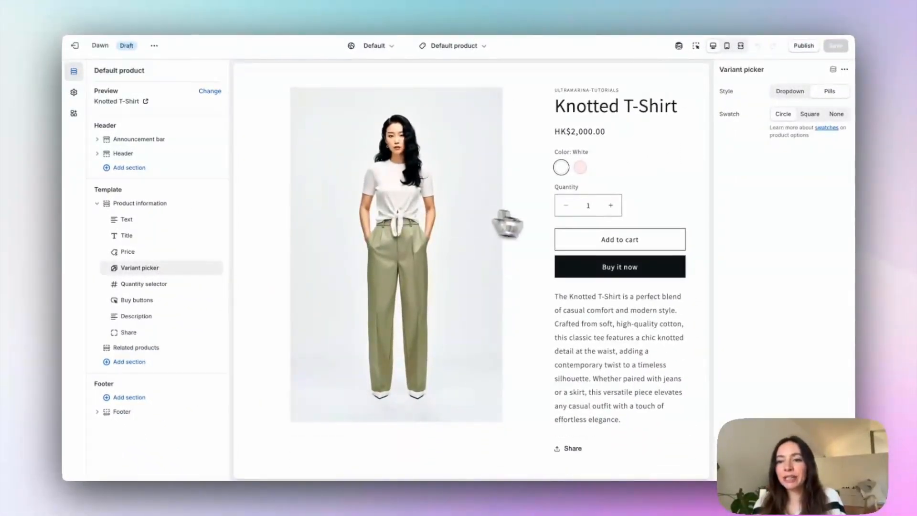
{"action": "left_click_drag", "start_coordinate": [719, 114], "coordinate": [740, 114]}
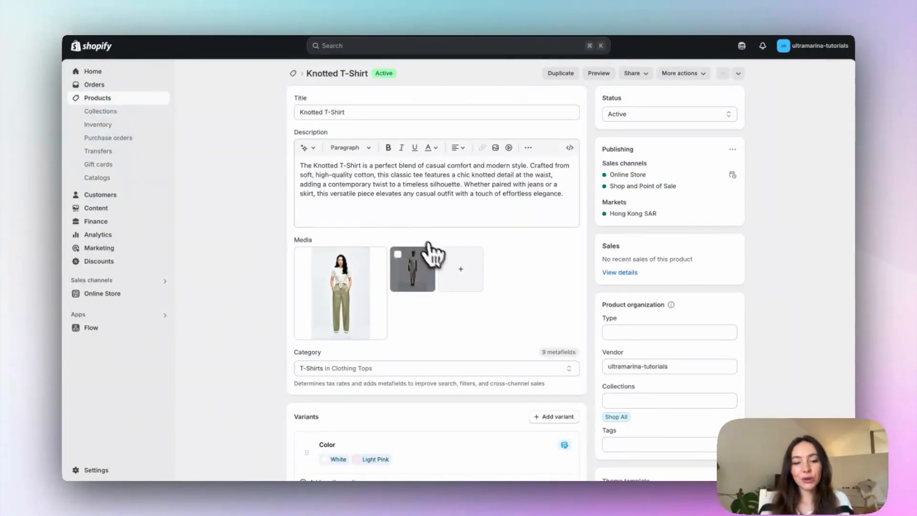
Step: Disconnect the Color metafield from the Knotted T-Shirt's Color option in the Shopify admin, converting it into a manual option
{"action": "scroll", "coordinate": [434, 257], "scroll_direction": "down", "scroll_amount": 4}
{"action": "left_click", "coordinate": [548, 288]}
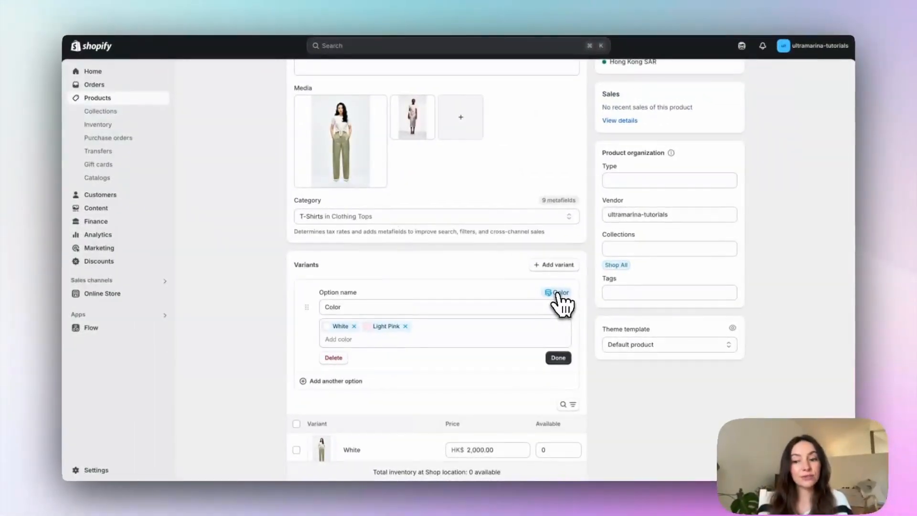
{"action": "left_click", "coordinate": [558, 293]}
{"action": "left_click", "coordinate": [570, 326]}
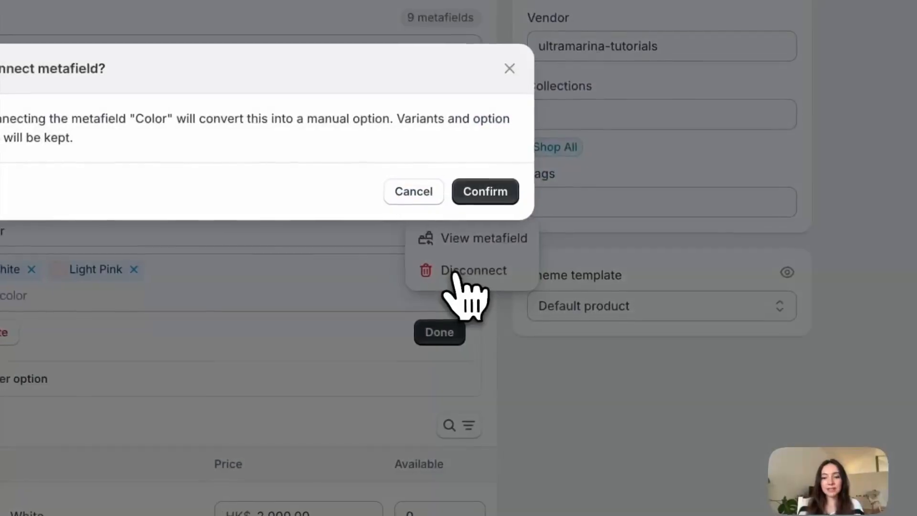
{"action": "left_click", "coordinate": [545, 246]}
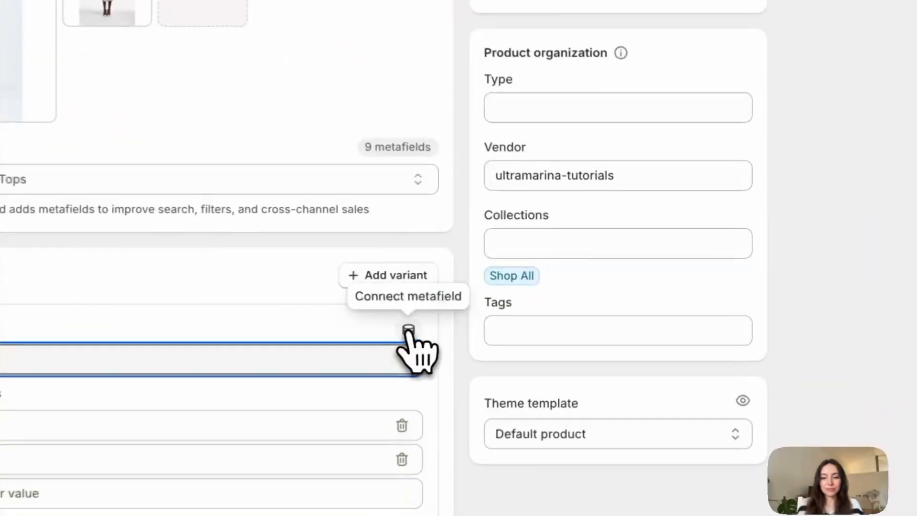
Step: Open the list of recommended metafields that can be connected to the variant option
{"action": "left_click", "coordinate": [521, 304]}
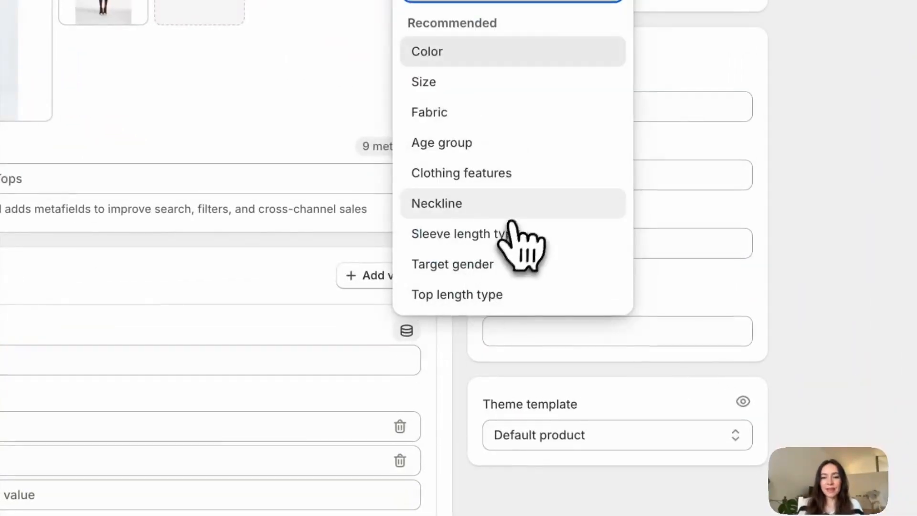
{"action": "left_click", "coordinate": [481, 94]}
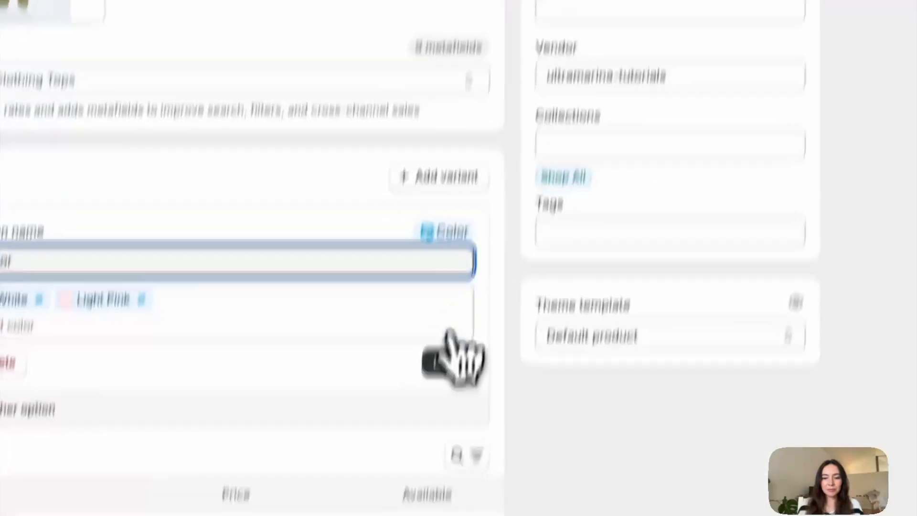
{"action": "left_click", "coordinate": [462, 289]}
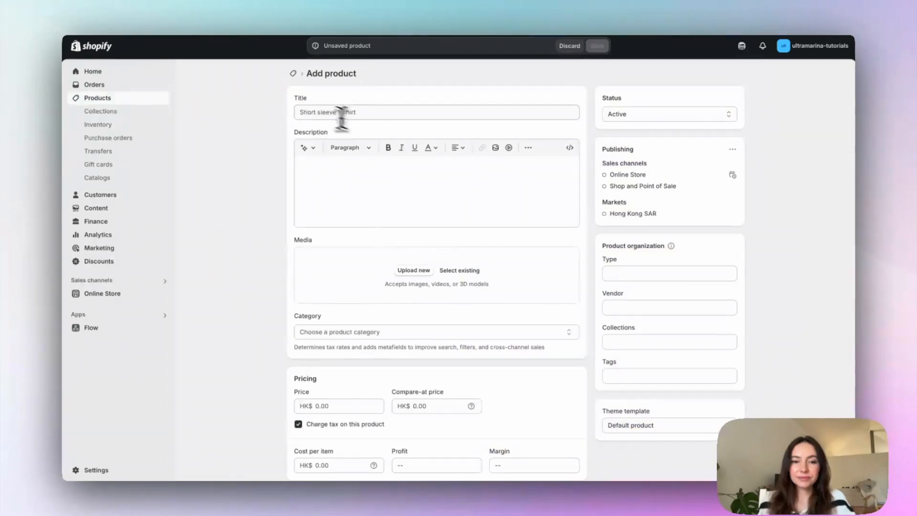
Step: Title the new product Lola Tennis Bracelet and paste in its description
{"action": "left_click", "coordinate": [337, 116]}
{"action": "type", "text": "Lola Tennis Bracelet"}
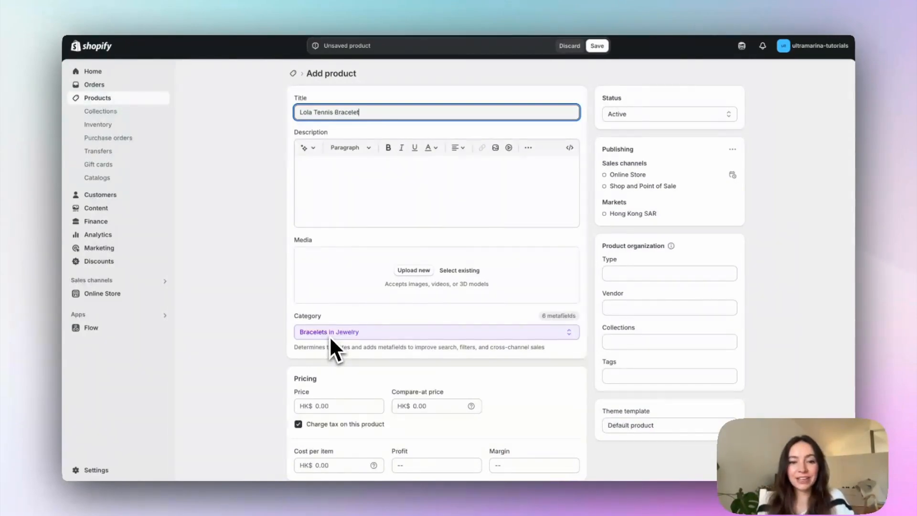
{"action": "left_click", "coordinate": [344, 206]}
{"action": "key", "text": "ctrl+v"}
Step: Add the existing white gold, yellow gold and rose gold Lola bracelet images to the product's media
{"action": "left_click", "coordinate": [459, 270]}
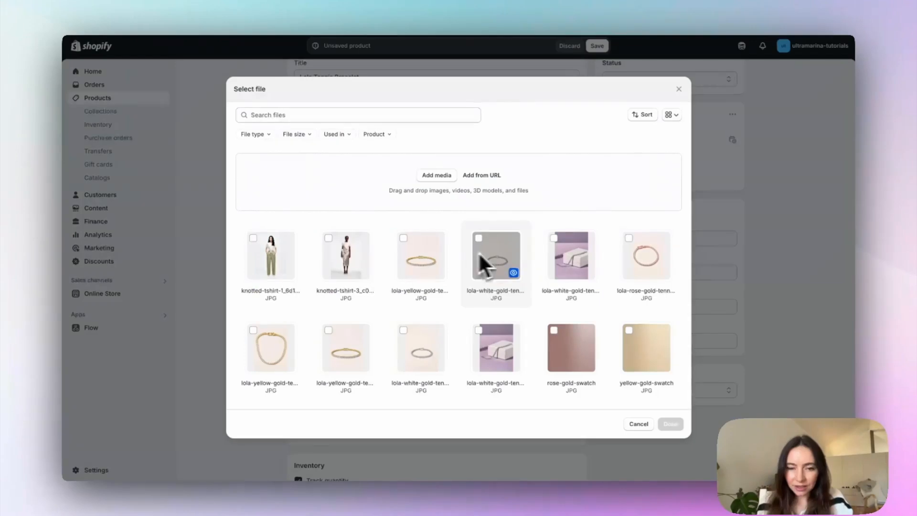
{"action": "left_click", "coordinate": [497, 253]}
{"action": "left_click", "coordinate": [421, 253]}
{"action": "left_click", "coordinate": [660, 263]}
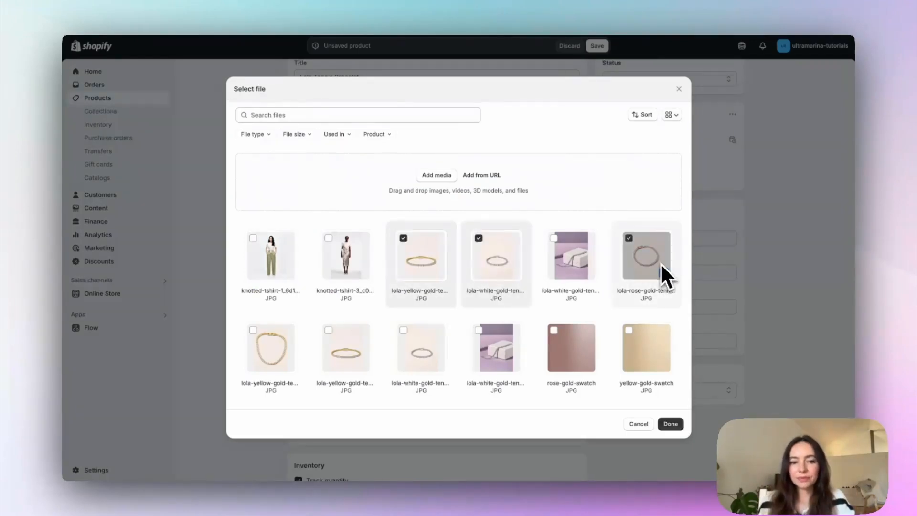
{"action": "left_click", "coordinate": [670, 423]}
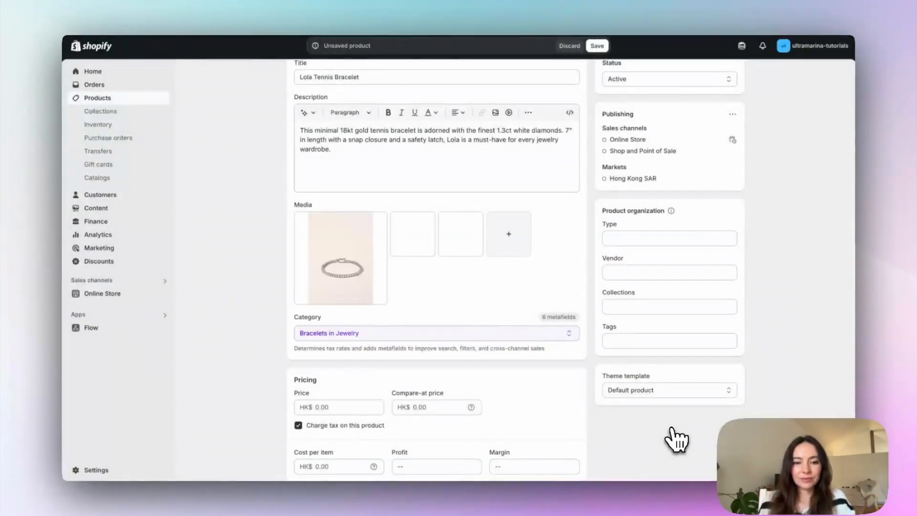
Step: Set the product price to HK$ 20,000 and allow it to continue selling when out of stock
{"action": "scroll", "coordinate": [675, 436], "scroll_direction": "down", "scroll_amount": 4}
{"action": "left_click", "coordinate": [320, 238]}
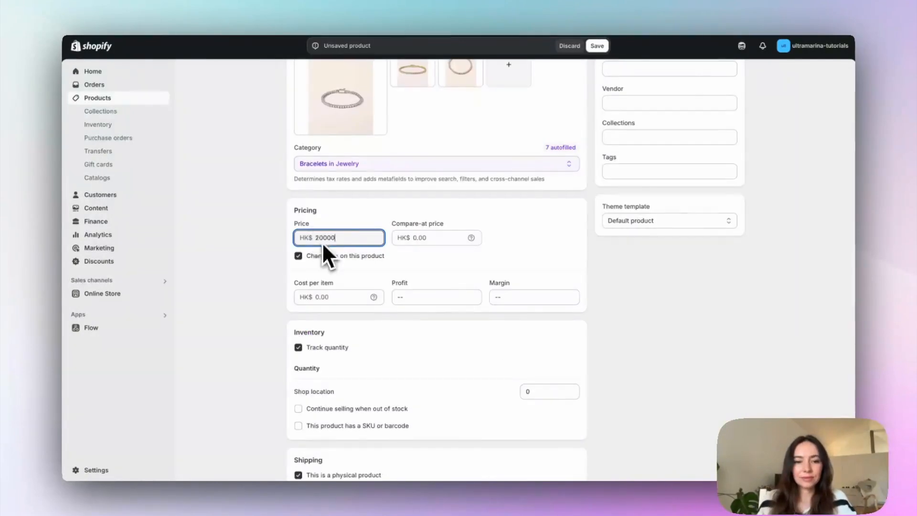
{"action": "left_click", "coordinate": [242, 319]}
{"action": "scroll", "coordinate": [285, 337], "scroll_direction": "down", "scroll_amount": 2}
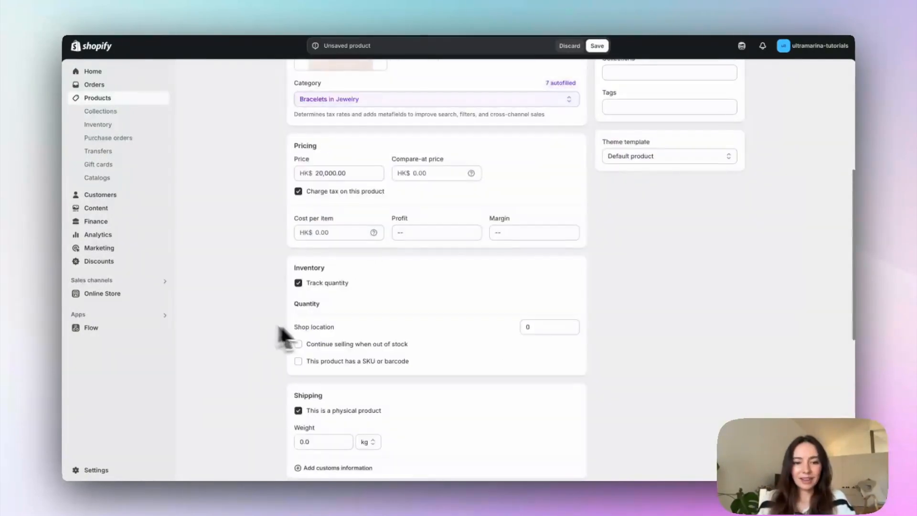
{"action": "left_click", "coordinate": [335, 342]}
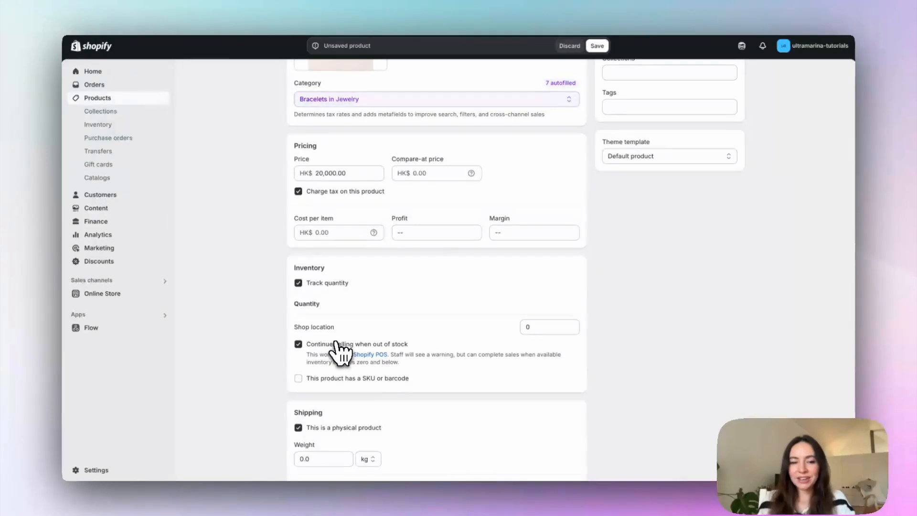
Step: Start a new entry named Yellow Gold for the product's Color category metafield
{"action": "scroll", "coordinate": [635, 192], "scroll_direction": "down", "scroll_amount": 8}
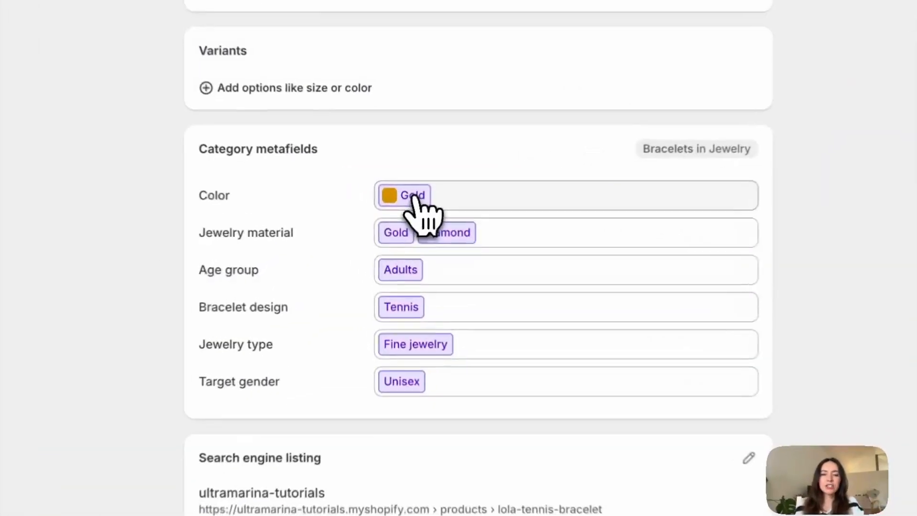
{"action": "left_click", "coordinate": [404, 229]}
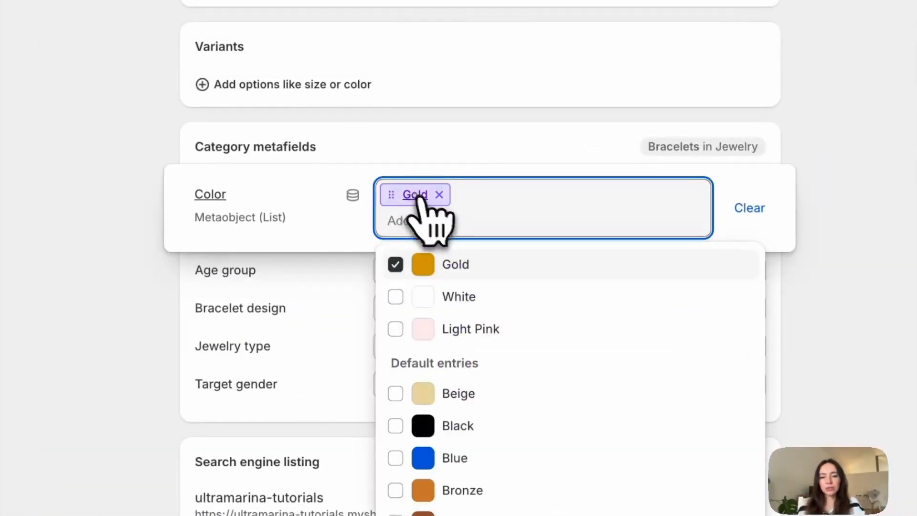
{"action": "type", "text": "Ye"}
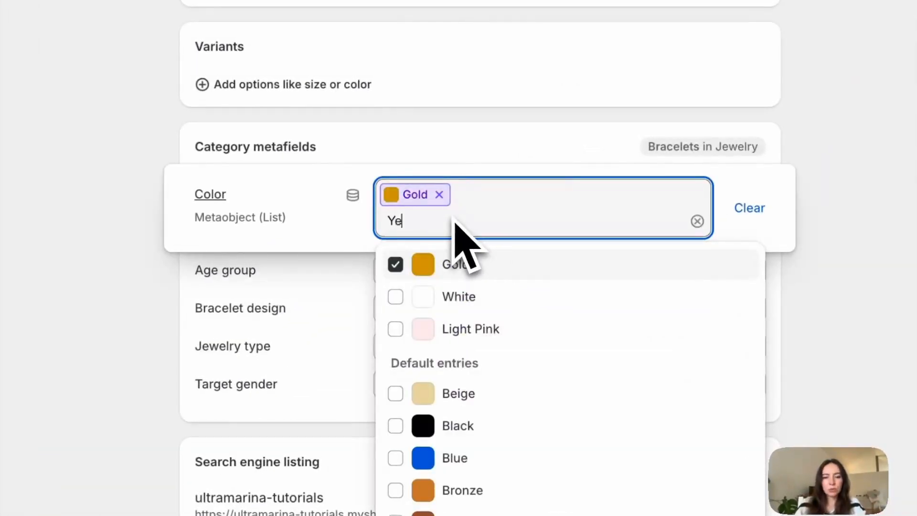
{"action": "type", "text": "llow Gold"}
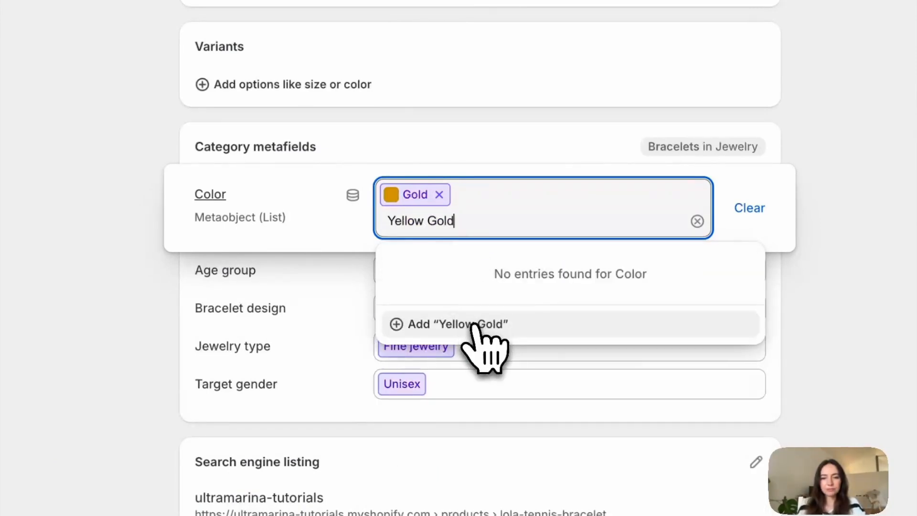
{"action": "left_click", "coordinate": [474, 325]}
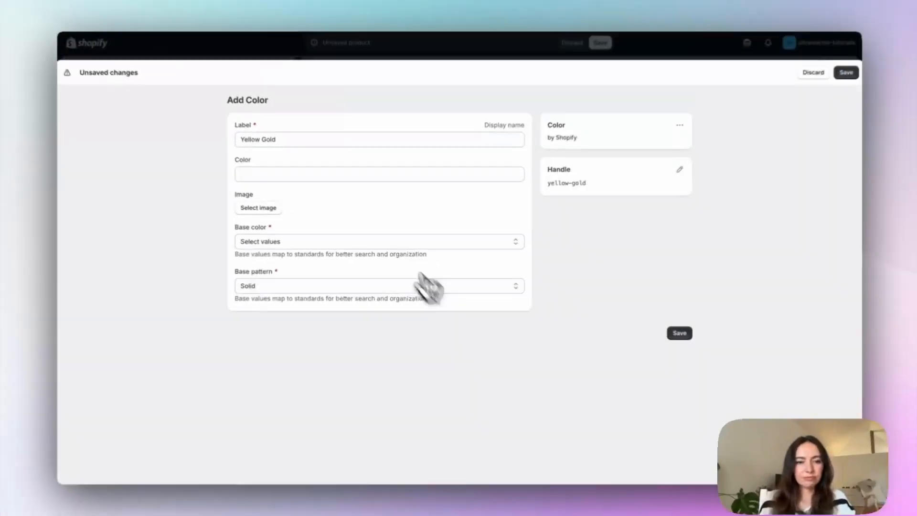
Step: Assign yellow-gold-swatch.jpg as the Yellow Gold entry's image, leaving its color value empty
{"action": "left_click", "coordinate": [260, 176]}
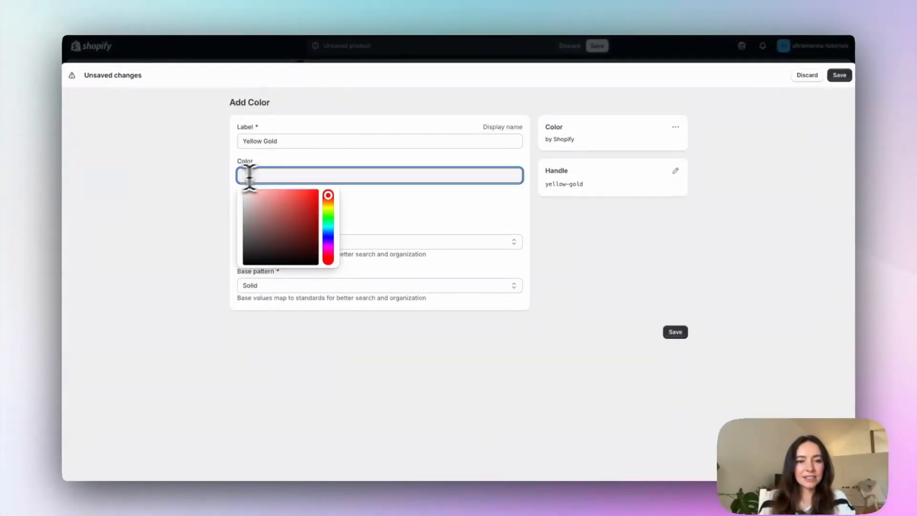
{"action": "left_click", "coordinate": [219, 179]}
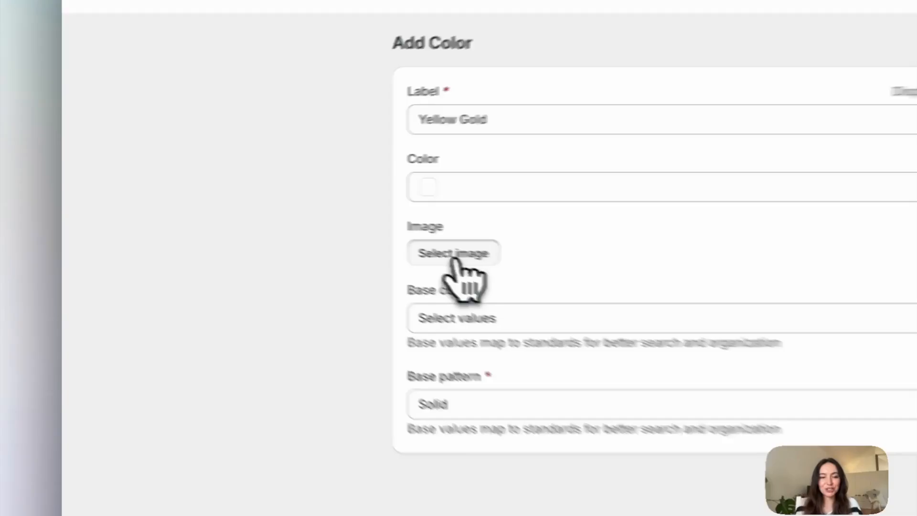
{"action": "left_click", "coordinate": [261, 210]}
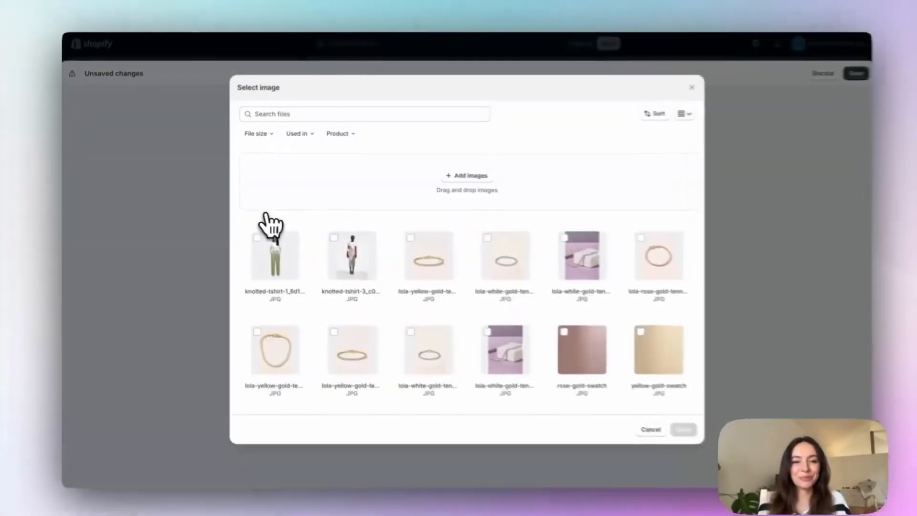
{"action": "scroll", "coordinate": [568, 300], "scroll_direction": "down", "scroll_amount": 3}
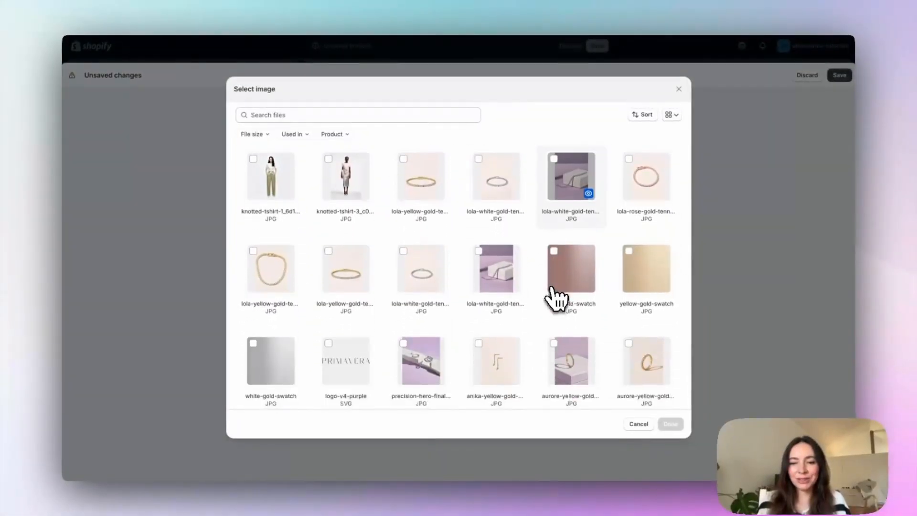
{"action": "left_click", "coordinate": [648, 273]}
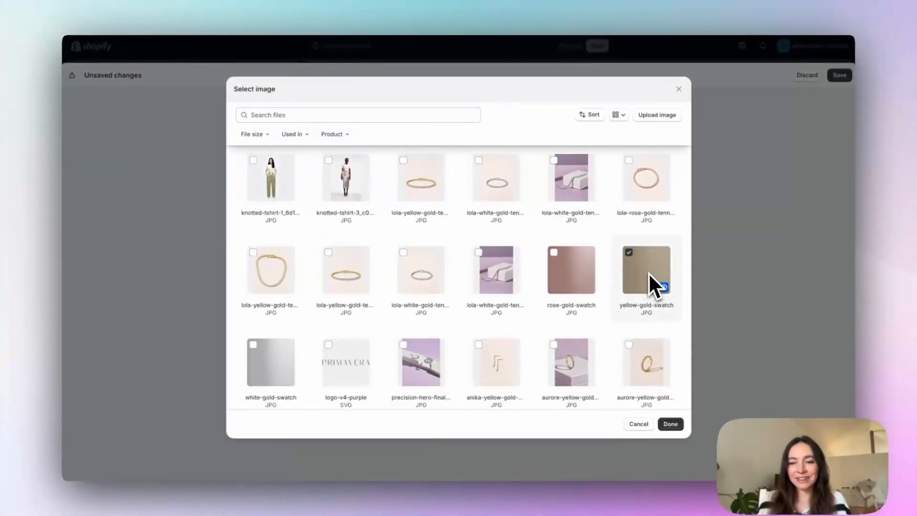
{"action": "left_click", "coordinate": [671, 425]}
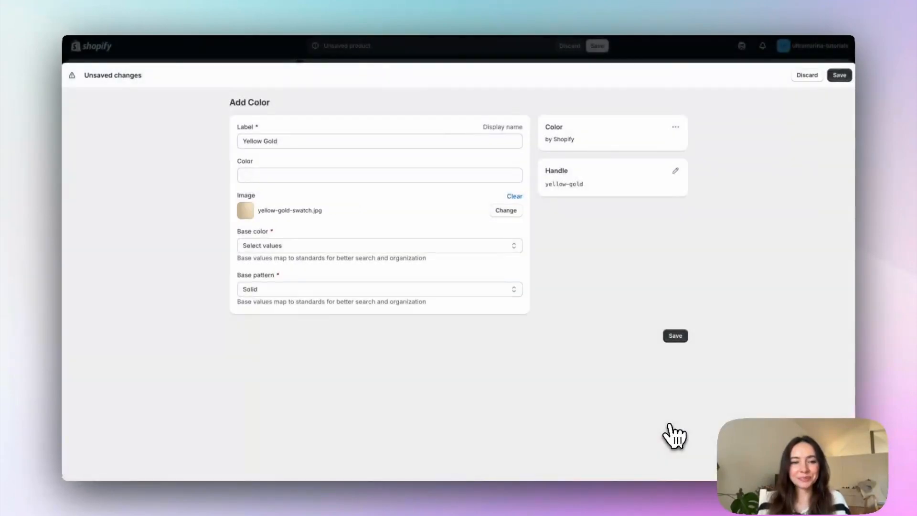
Step: Set the Yellow Gold entry's base color to Gold and save the entry
{"action": "left_click", "coordinate": [386, 248]}
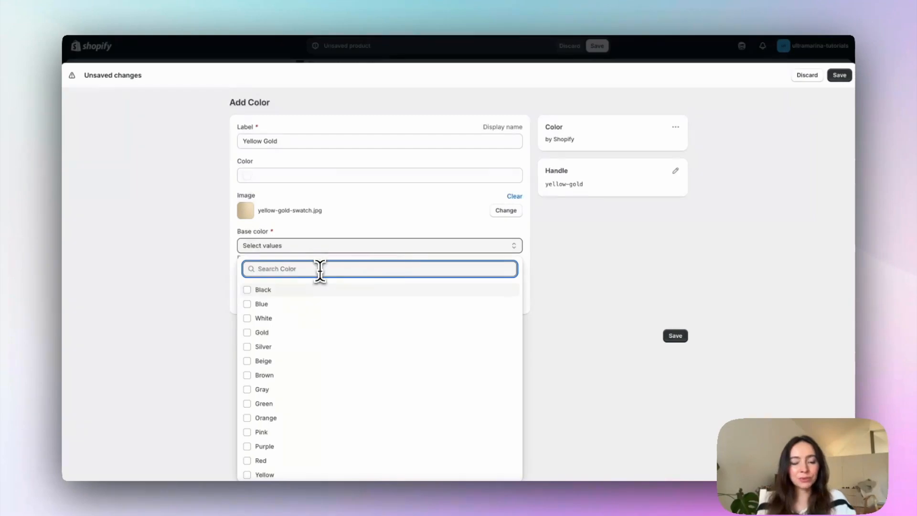
{"action": "type", "text": "gol"}
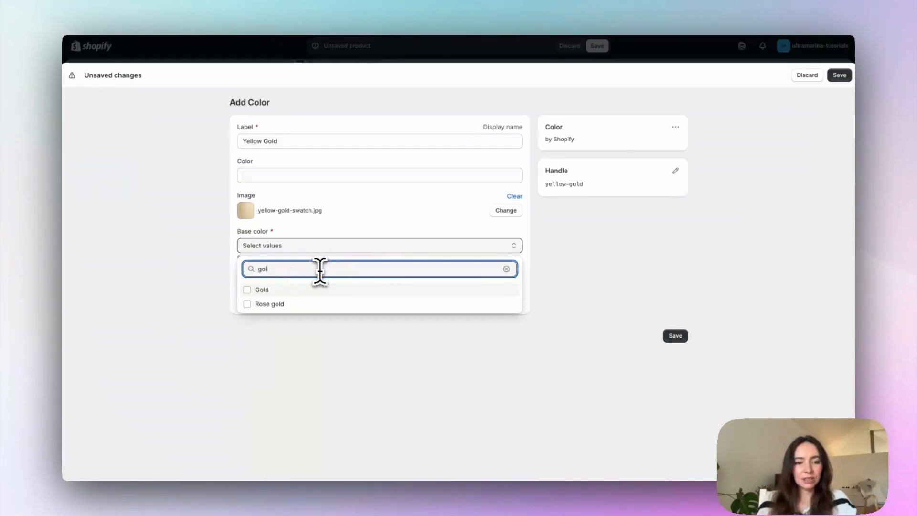
{"action": "left_click", "coordinate": [258, 290]}
{"action": "left_click", "coordinate": [293, 363]}
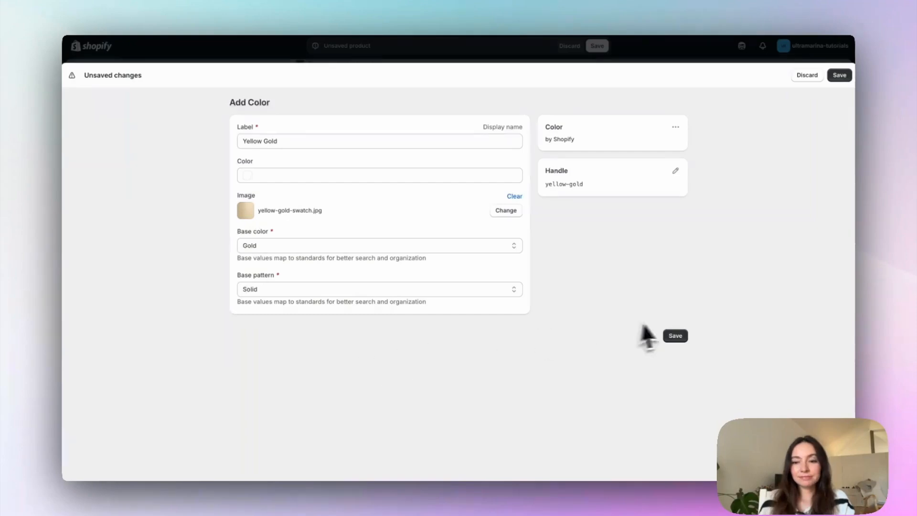
{"action": "left_click", "coordinate": [676, 336]}
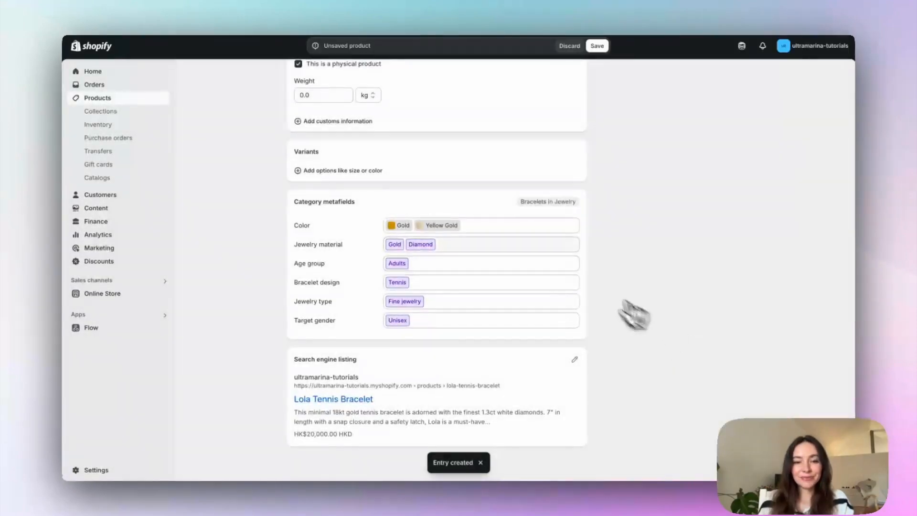
Step: Remove Gold from the Color metafield and start a new color entry named White Gold
{"action": "left_click", "coordinate": [405, 227]}
{"action": "left_click", "coordinate": [413, 226]}
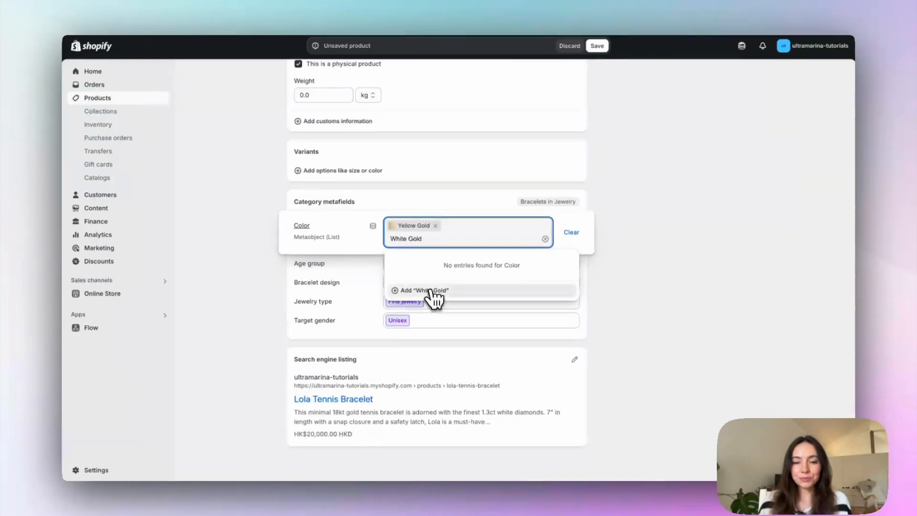
{"action": "left_click", "coordinate": [430, 291]}
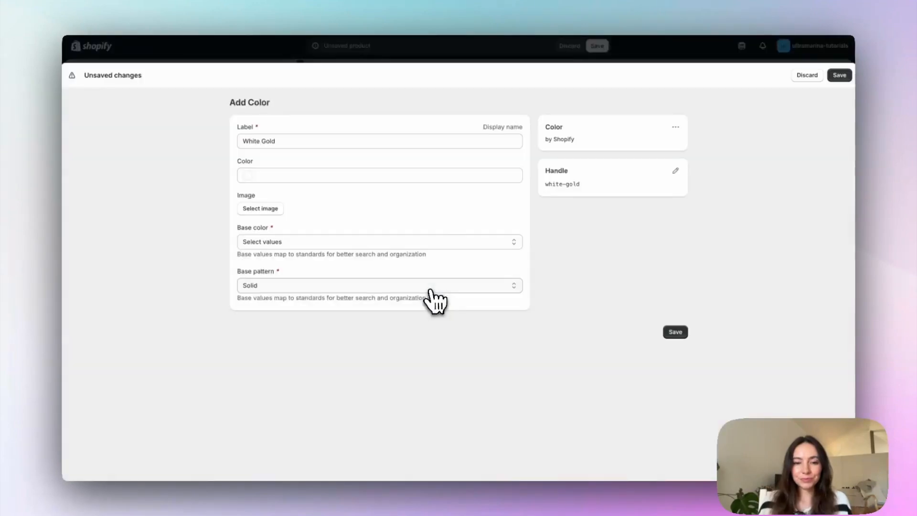
Step: Assign white-gold-swatch.jpg as the White Gold entry's image
{"action": "left_click", "coordinate": [276, 210]}
{"action": "scroll", "coordinate": [573, 315], "scroll_direction": "down", "scroll_amount": 3}
{"action": "scroll", "coordinate": [604, 343], "scroll_direction": "down", "scroll_amount": 2}
{"action": "left_click", "coordinate": [260, 292]}
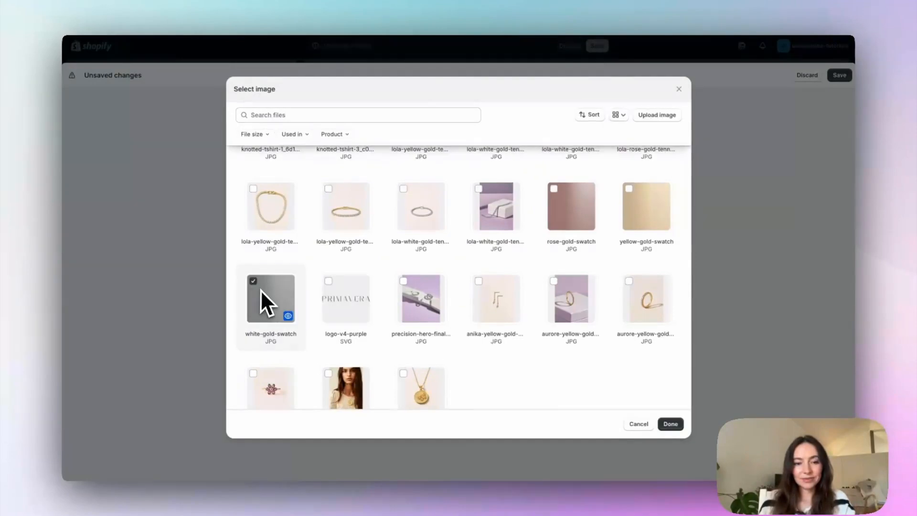
{"action": "left_click", "coordinate": [679, 425]}
Step: Set the White Gold entry's base color to Gold and save the entry
{"action": "left_click", "coordinate": [363, 246]}
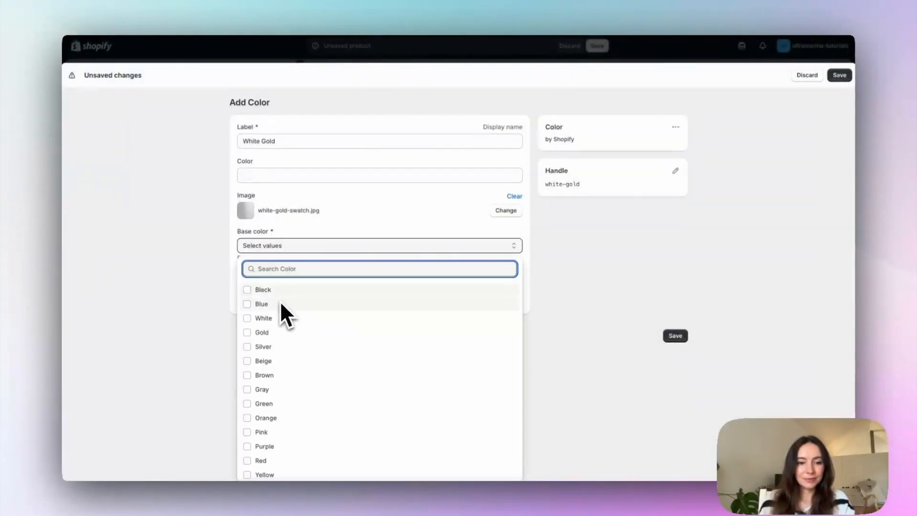
{"action": "left_click", "coordinate": [275, 333]}
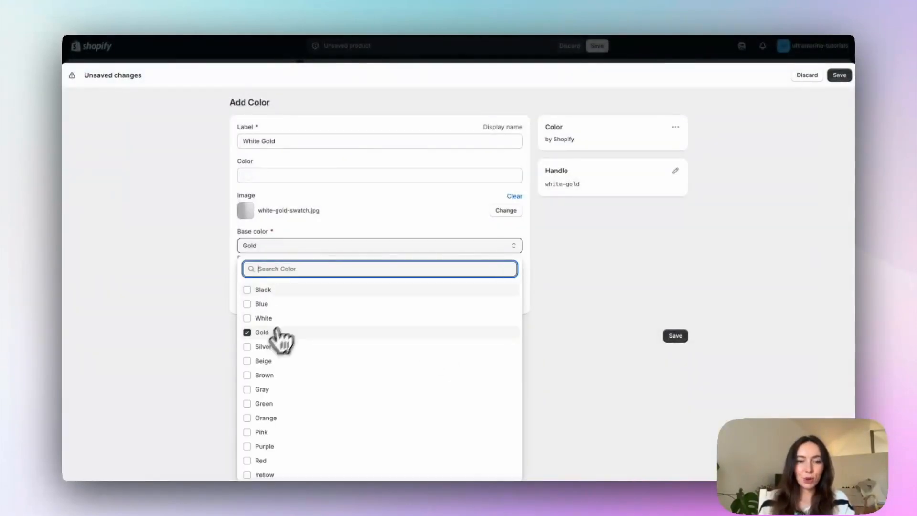
{"action": "left_click", "coordinate": [562, 253]}
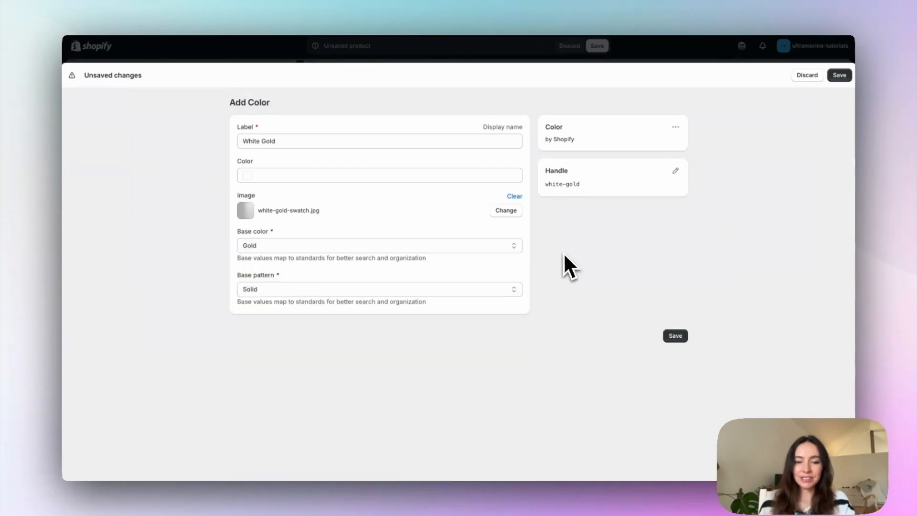
{"action": "left_click", "coordinate": [675, 337]}
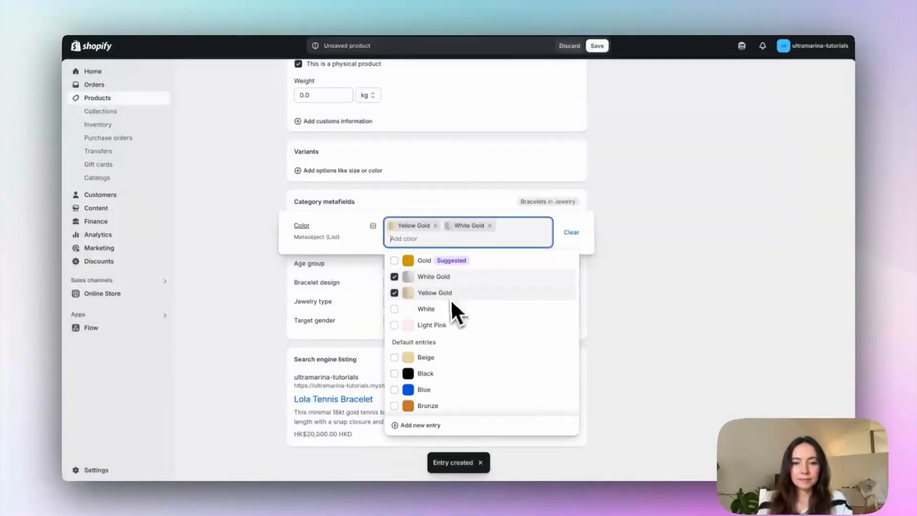
Step: Add the default Rose gold entry to the Color metafield and open that entry for editing
{"action": "type", "text": "Rose Gold"}
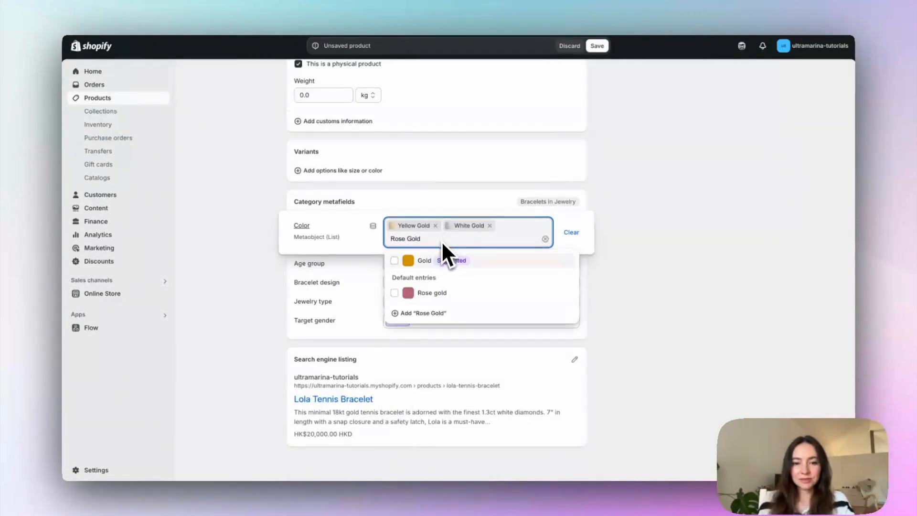
{"action": "left_click", "coordinate": [441, 297]}
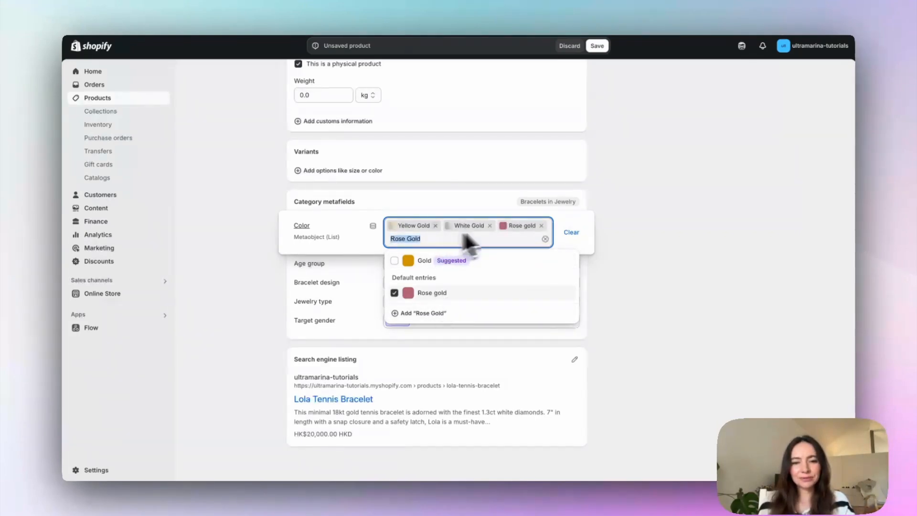
{"action": "left_click", "coordinate": [519, 226]}
{"action": "left_click", "coordinate": [521, 254]}
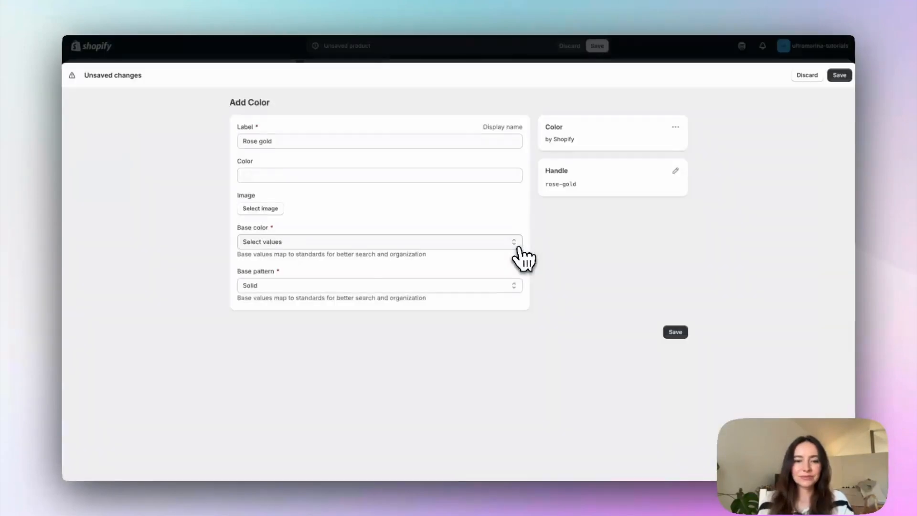
Step: Assign rose-gold-swatch.jpg as the Rose gold entry's image and save the entry
{"action": "left_click", "coordinate": [276, 210]}
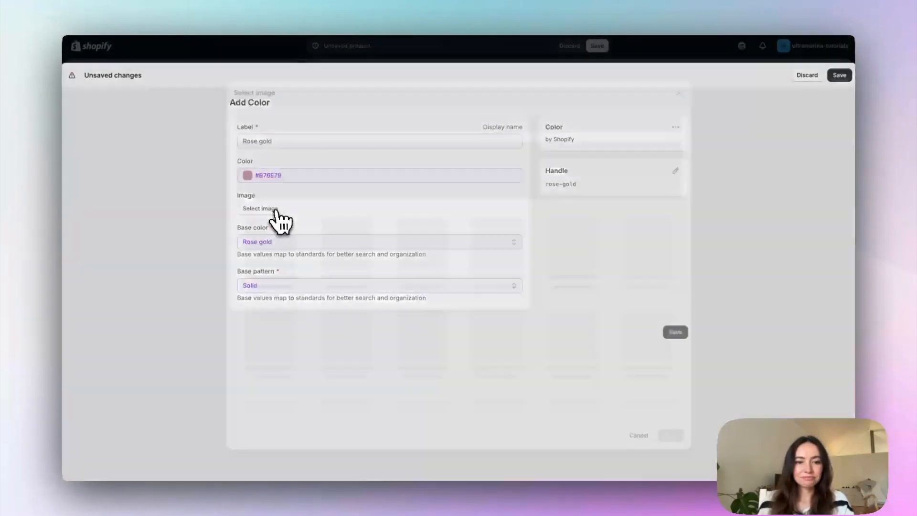
{"action": "scroll", "coordinate": [546, 302], "scroll_direction": "down", "scroll_amount": 1}
{"action": "left_click", "coordinate": [575, 328]}
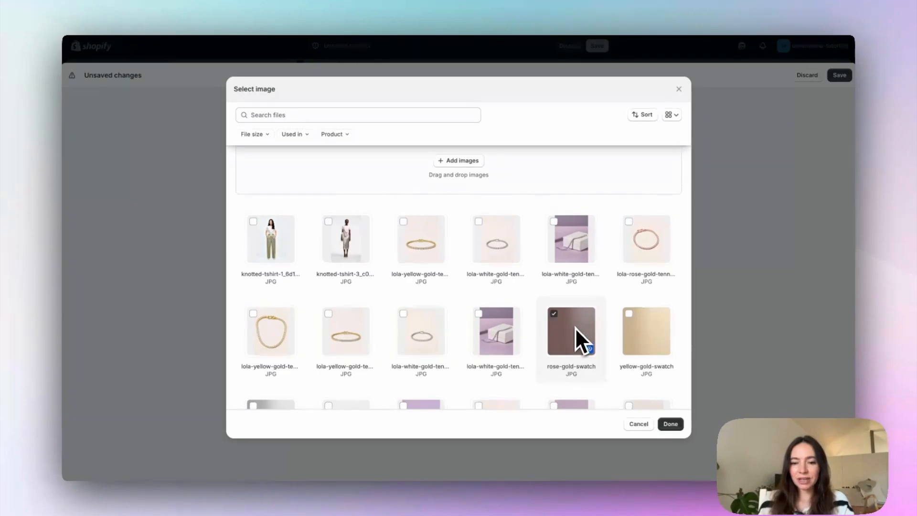
{"action": "left_click", "coordinate": [671, 424]}
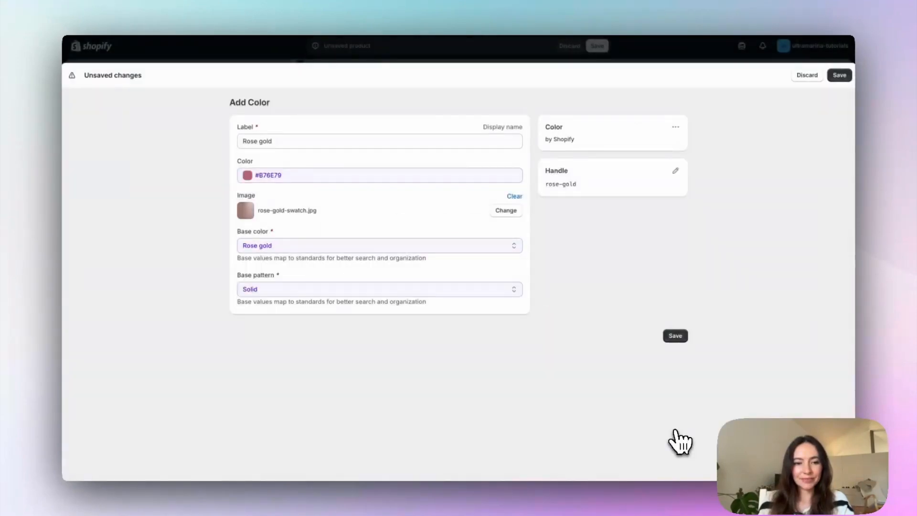
{"action": "left_click", "coordinate": [678, 338]}
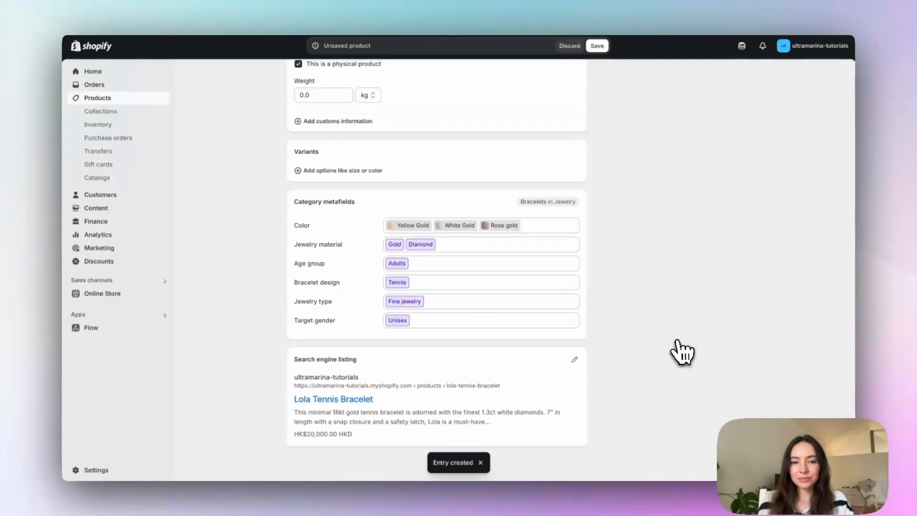
Step: Add a variant option to the product based on its Color category metafield
{"action": "scroll", "coordinate": [660, 289], "scroll_direction": "up", "scroll_amount": 1}
{"action": "scroll", "coordinate": [663, 299], "scroll_direction": "up", "scroll_amount": 1}
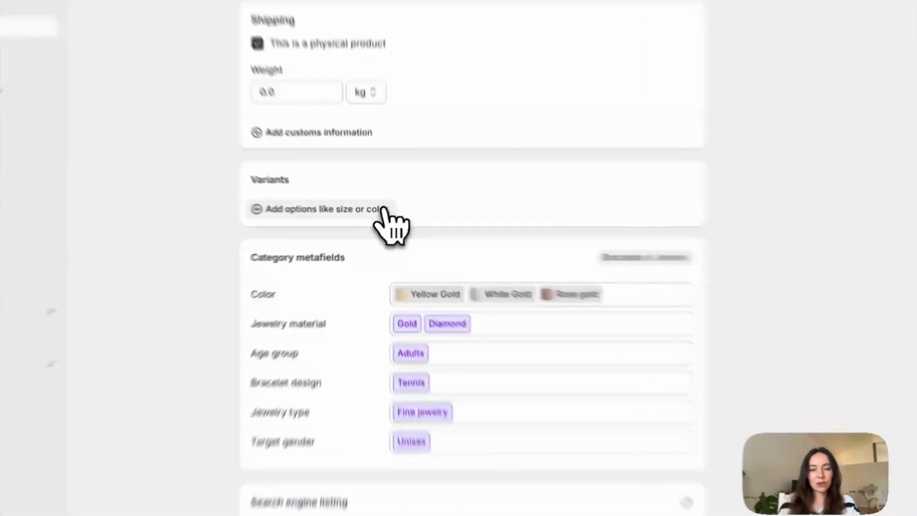
{"action": "left_click", "coordinate": [385, 210]}
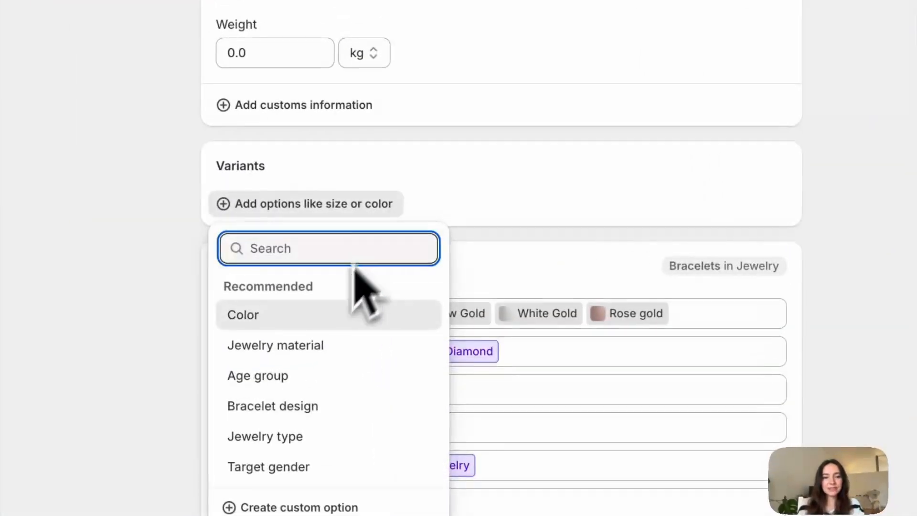
{"action": "left_click", "coordinate": [341, 297]}
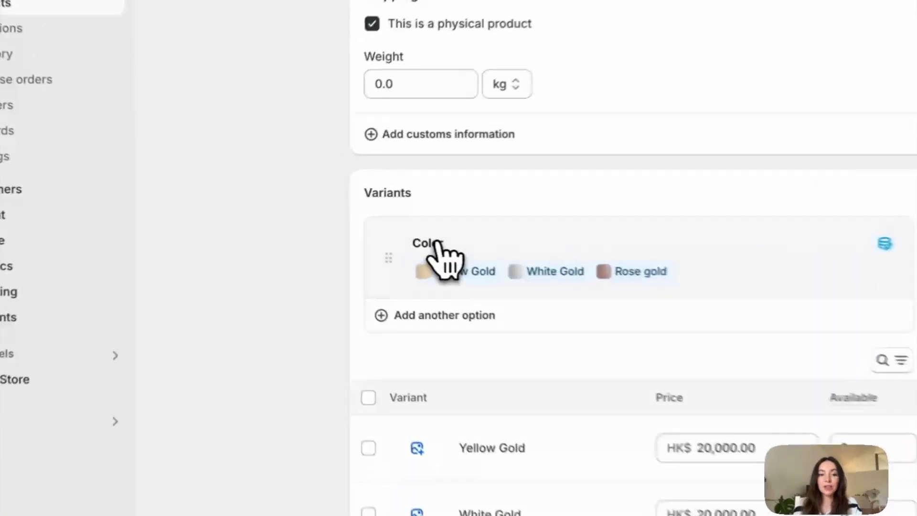
Step: Rename the Color variant option to Gold Tone and finish editing the option
{"action": "left_click", "coordinate": [332, 224]}
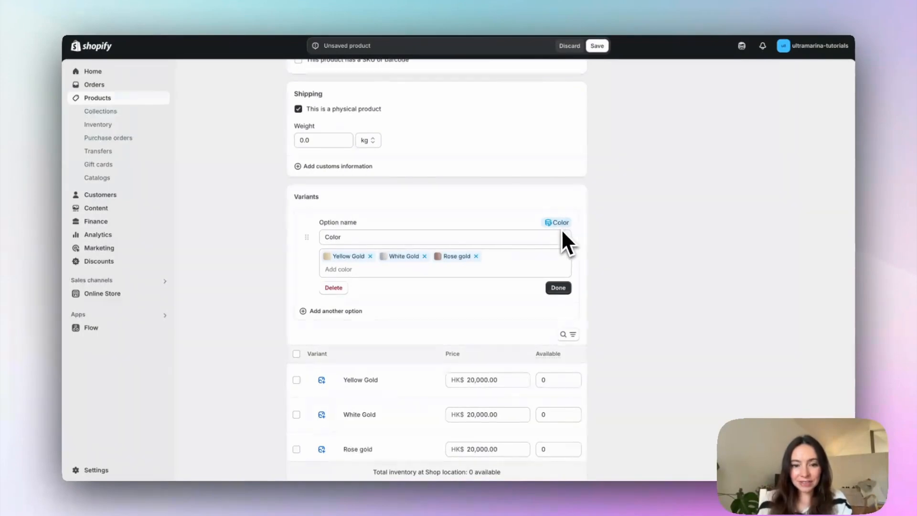
{"action": "left_click", "coordinate": [324, 237]}
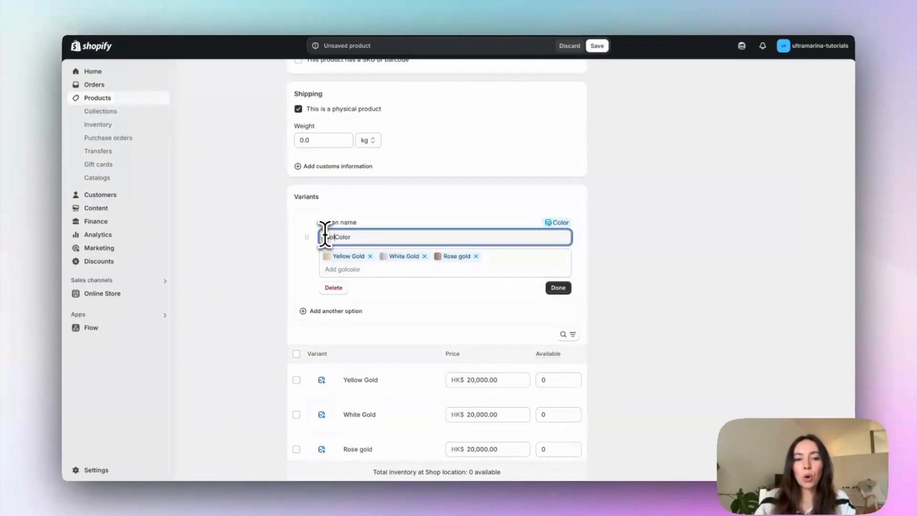
{"action": "left_click_drag", "start_coordinate": [340, 237], "coordinate": [353, 237]}
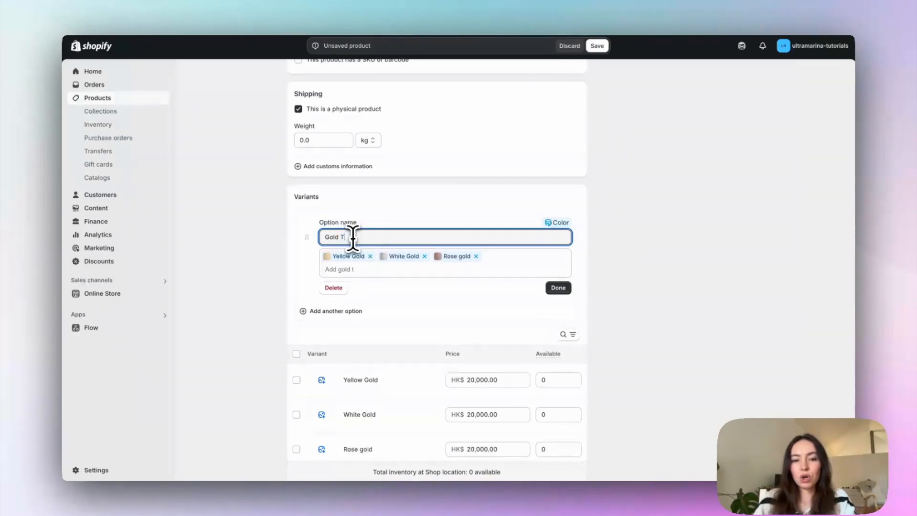
{"action": "type", "text": "Tone"}
{"action": "left_click", "coordinate": [559, 288]}
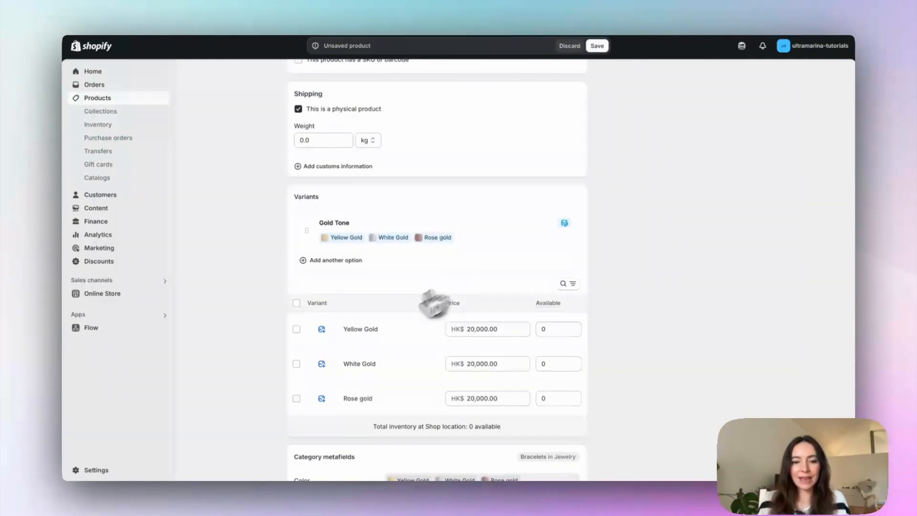
Step: Assign the Lola yellow gold bracelet image to the Yellow Gold variant
{"action": "left_click", "coordinate": [321, 330]}
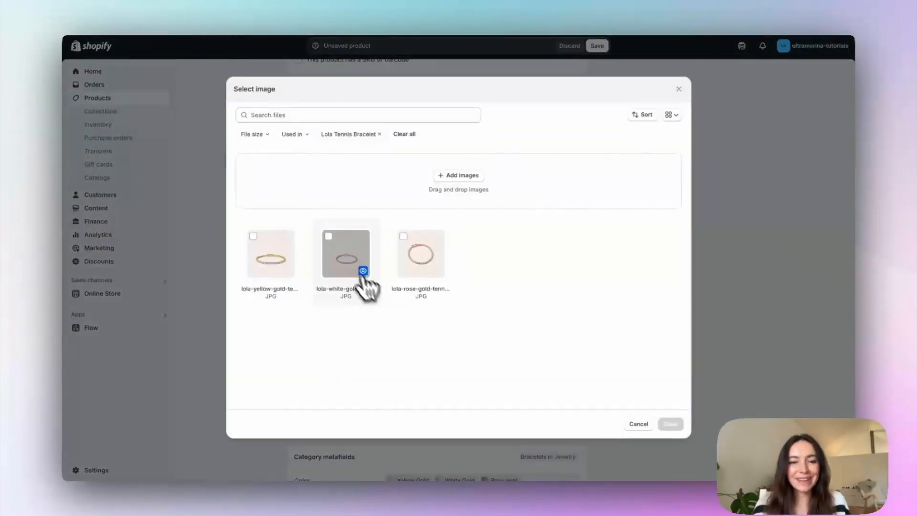
{"action": "left_click", "coordinate": [638, 424]}
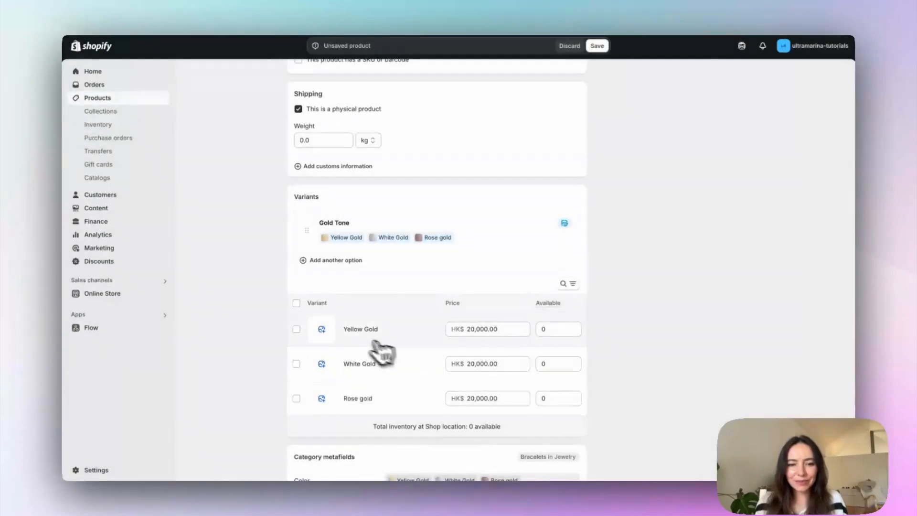
{"action": "left_click", "coordinate": [316, 329]}
{"action": "left_click", "coordinate": [270, 249]}
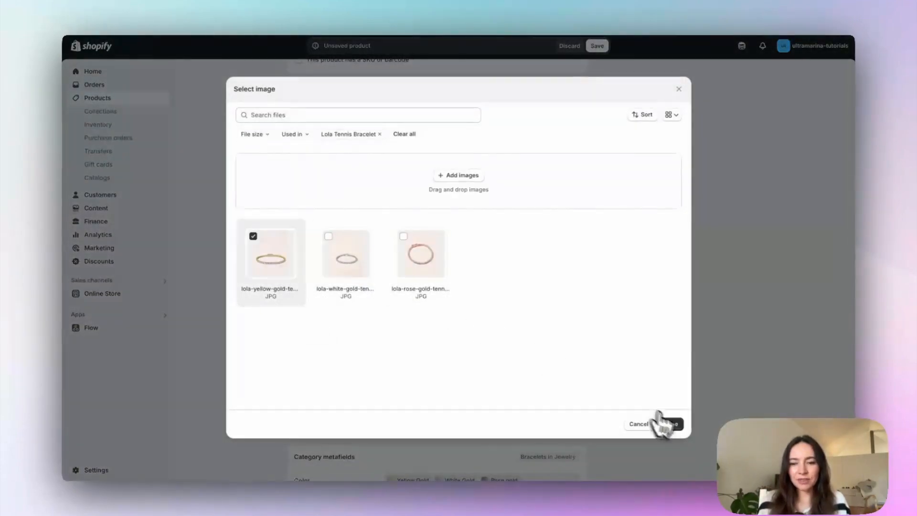
{"action": "left_click", "coordinate": [669, 424]}
Step: Assign the matching Lola bracelet images to the White Gold and Rose gold variants and save the product
{"action": "left_click", "coordinate": [321, 364]}
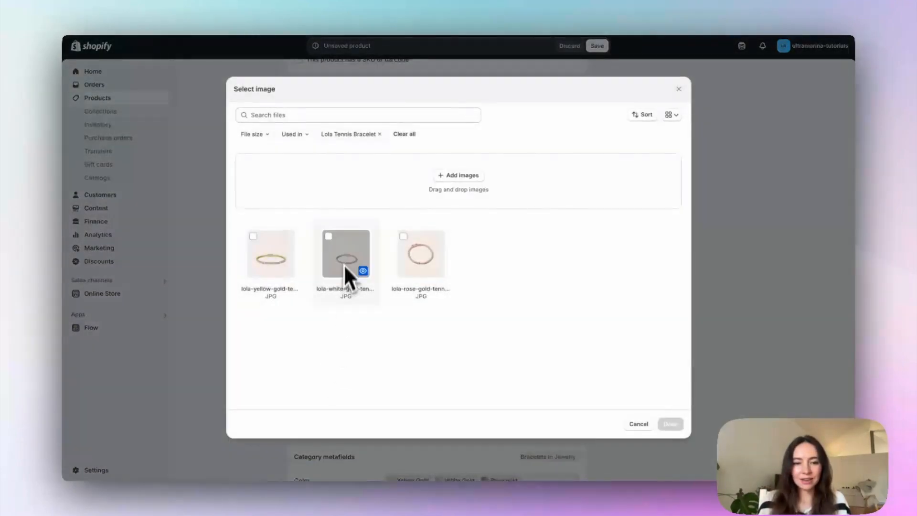
{"action": "left_click", "coordinate": [670, 425]}
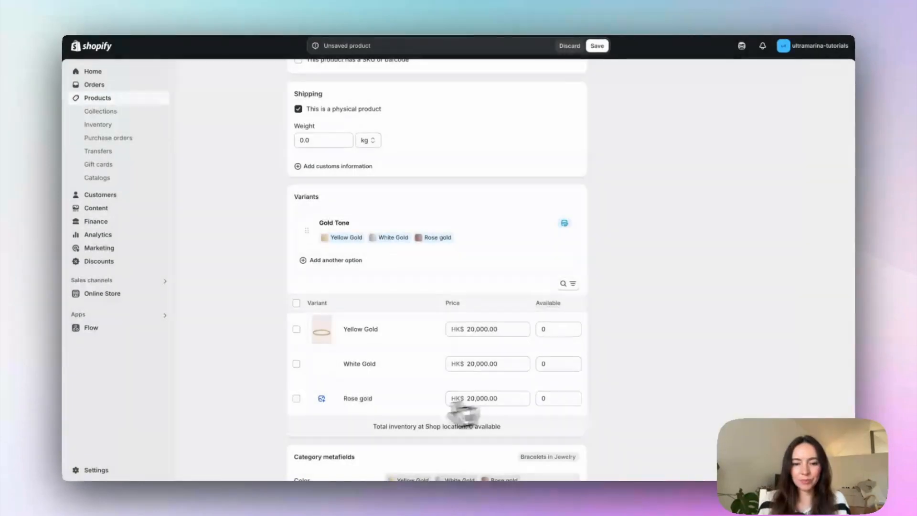
{"action": "left_click", "coordinate": [319, 399]}
{"action": "left_click", "coordinate": [433, 250]}
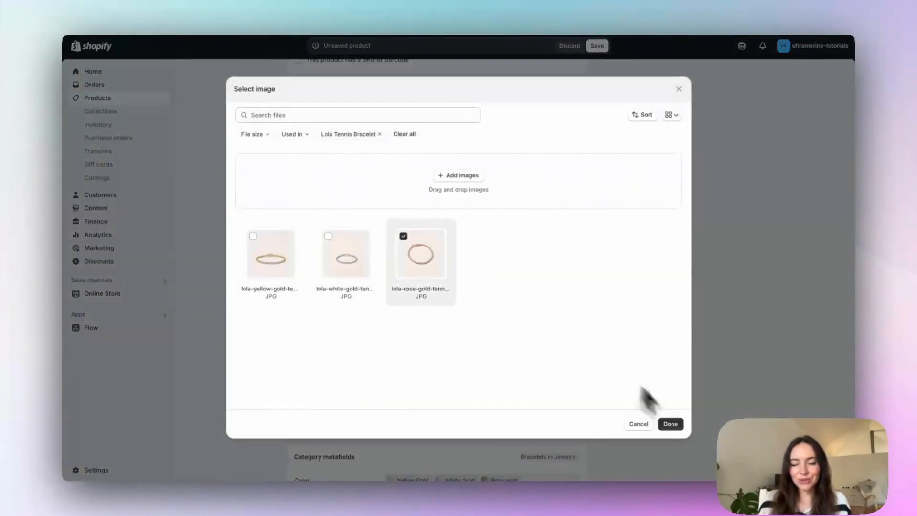
{"action": "left_click", "coordinate": [671, 424]}
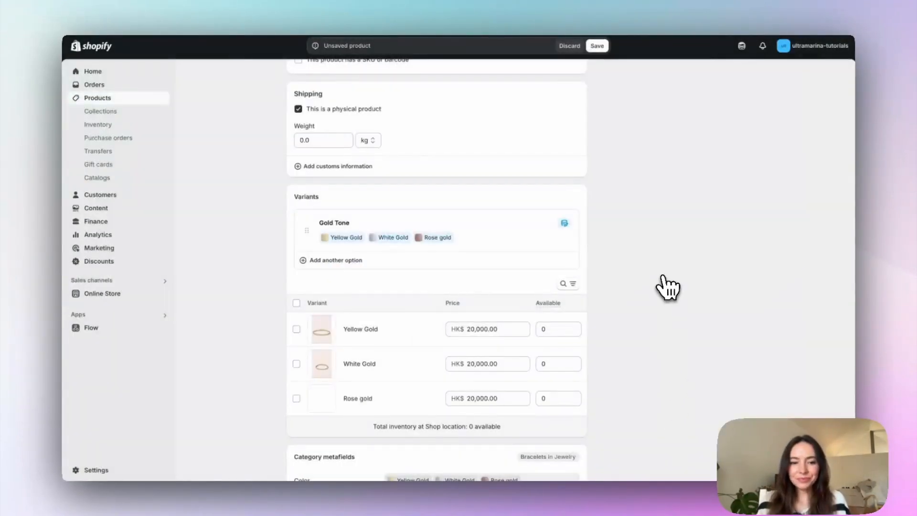
{"action": "left_click", "coordinate": [598, 47]}
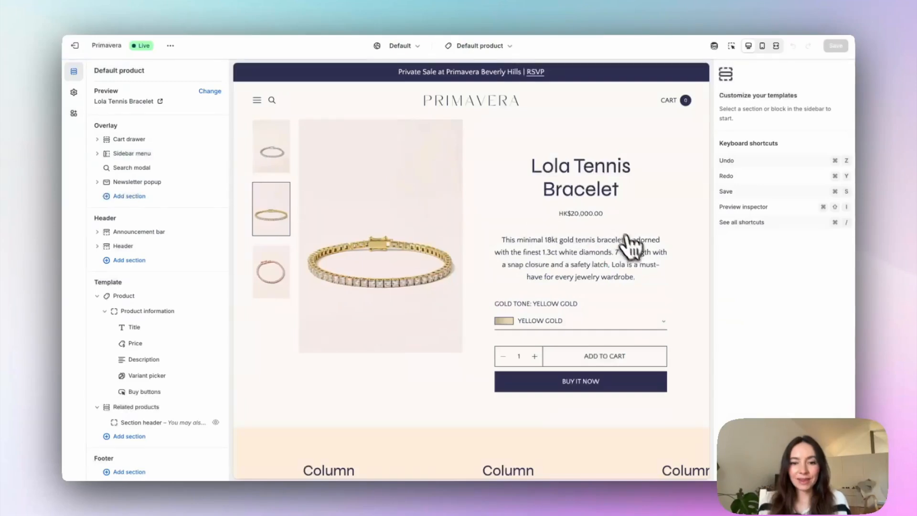
Step: Open the Gold Tone variant picker in the Lola Tennis Bracelet theme preview and leave the theme editor
{"action": "left_click", "coordinate": [570, 326]}
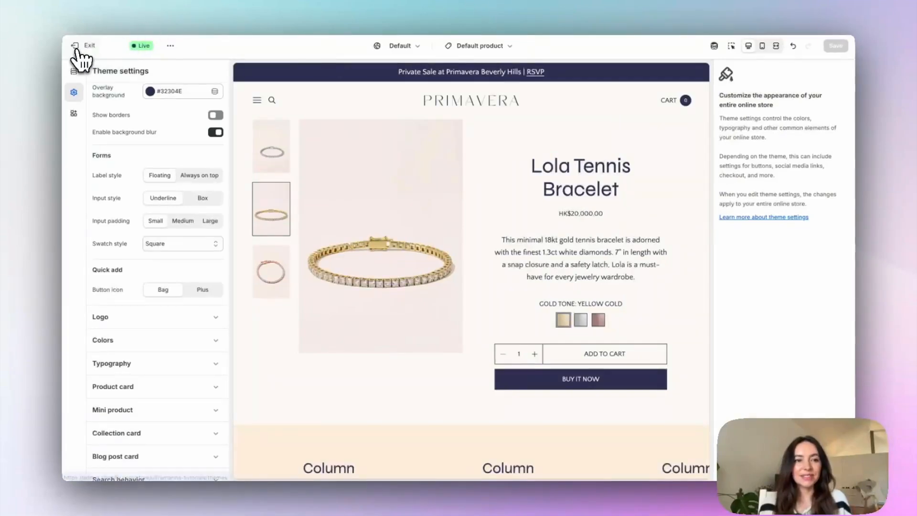
{"action": "left_click", "coordinate": [77, 48]}
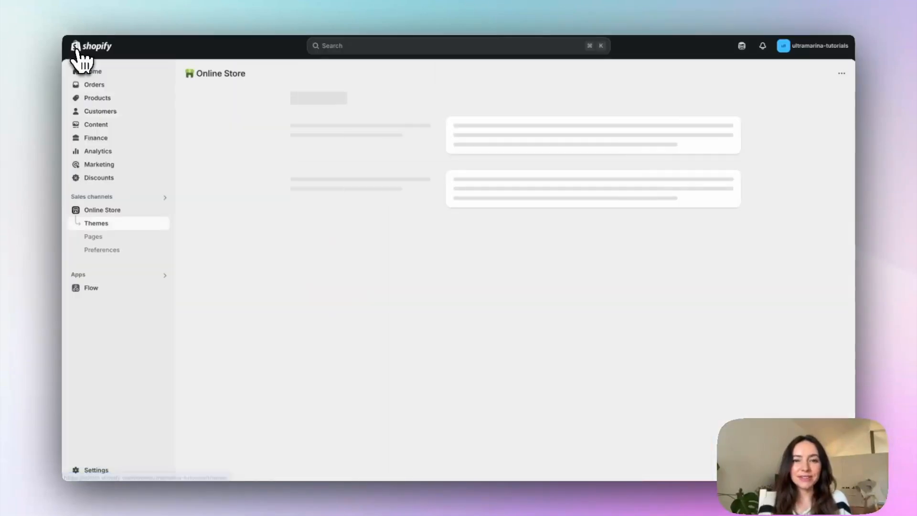
Step: Search the apps for "Search & Discovery" and install the Shopify Search & Discovery app
{"action": "left_click", "coordinate": [103, 281]}
{"action": "type", "text": "Se"}
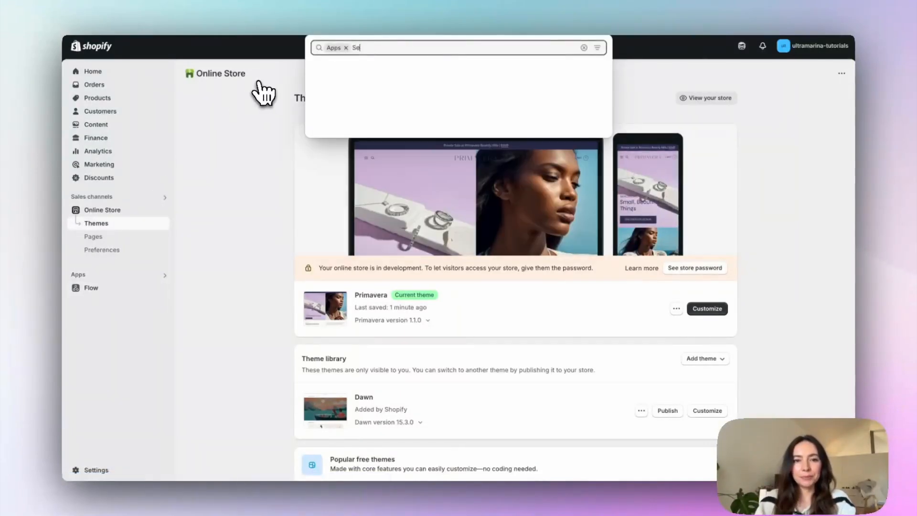
{"action": "type", "text": "arch & Discovery"}
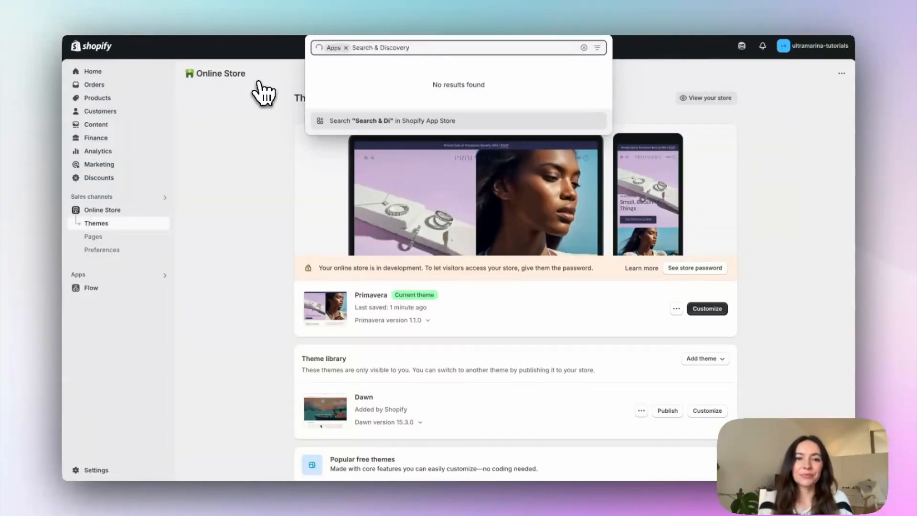
{"action": "left_click", "coordinate": [397, 78]}
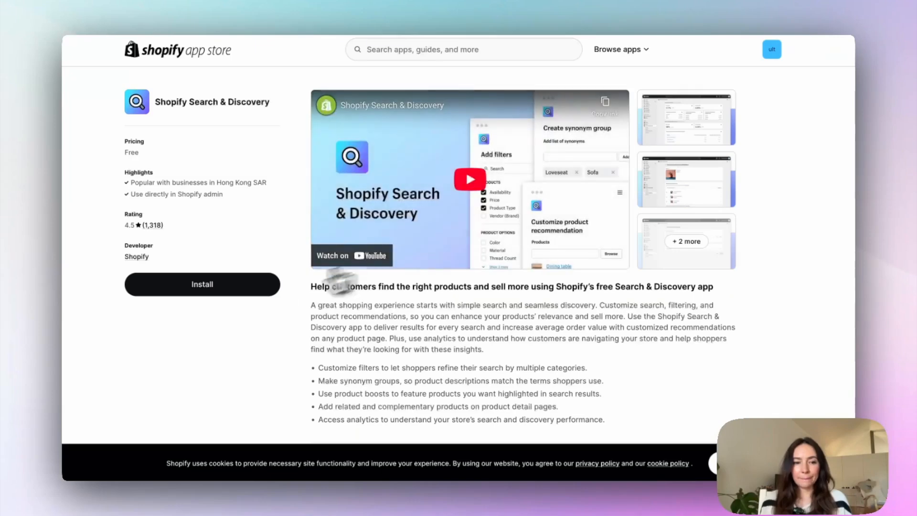
{"action": "left_click", "coordinate": [232, 293]}
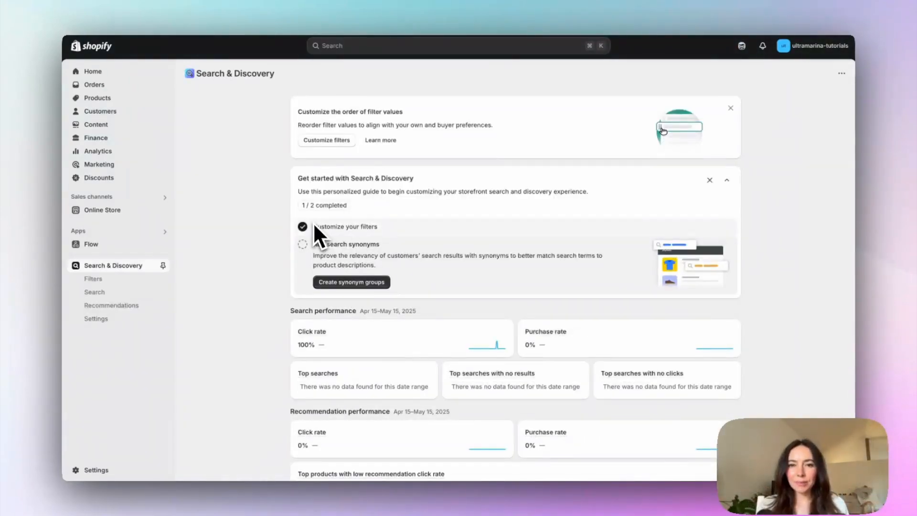
Step: Start a new storefront filter in Search & Discovery with the Color category metafield as its source
{"action": "left_click", "coordinate": [118, 279]}
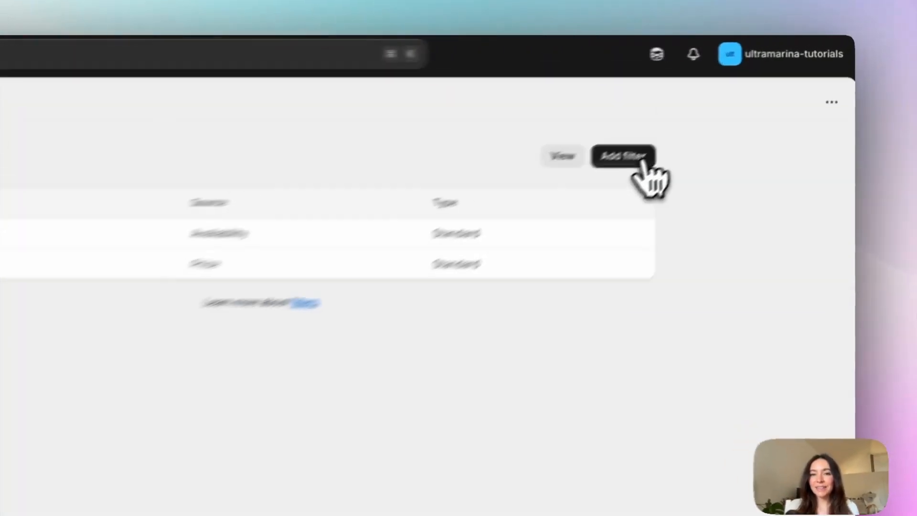
{"action": "left_click", "coordinate": [652, 157]}
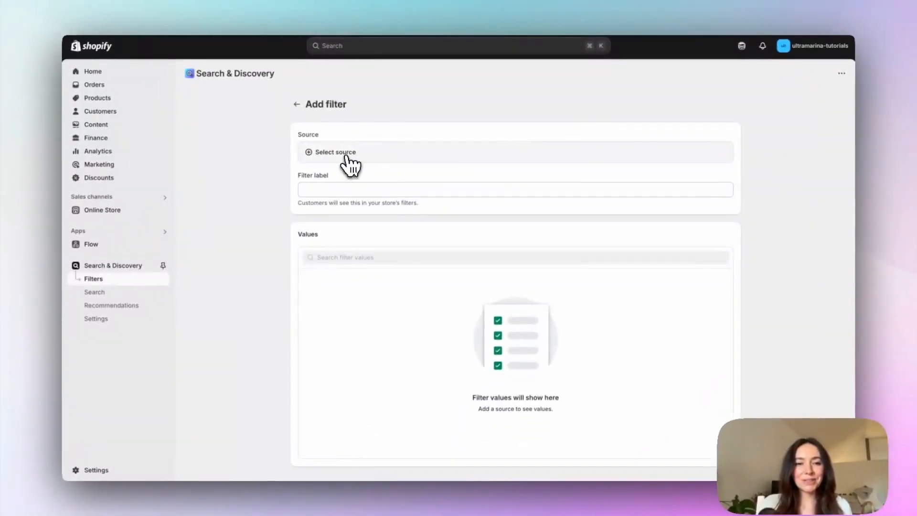
{"action": "left_click", "coordinate": [346, 157]}
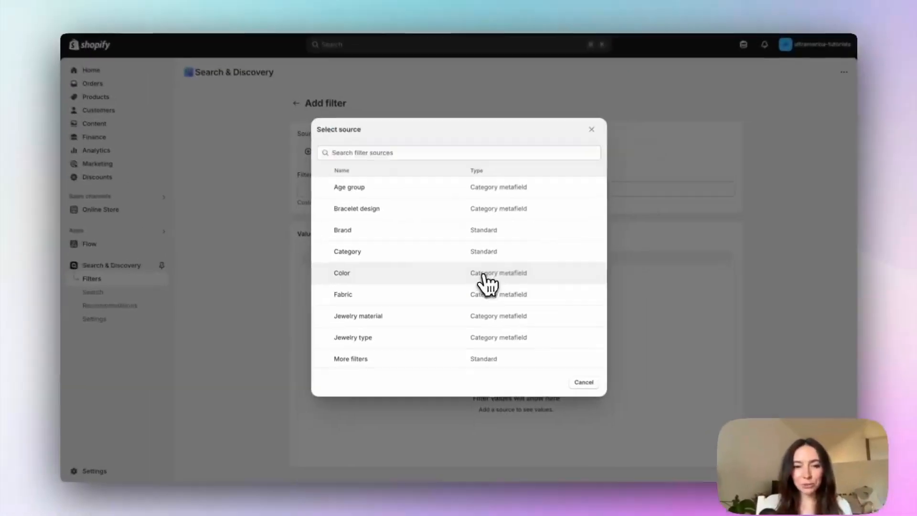
{"action": "left_click", "coordinate": [520, 264]}
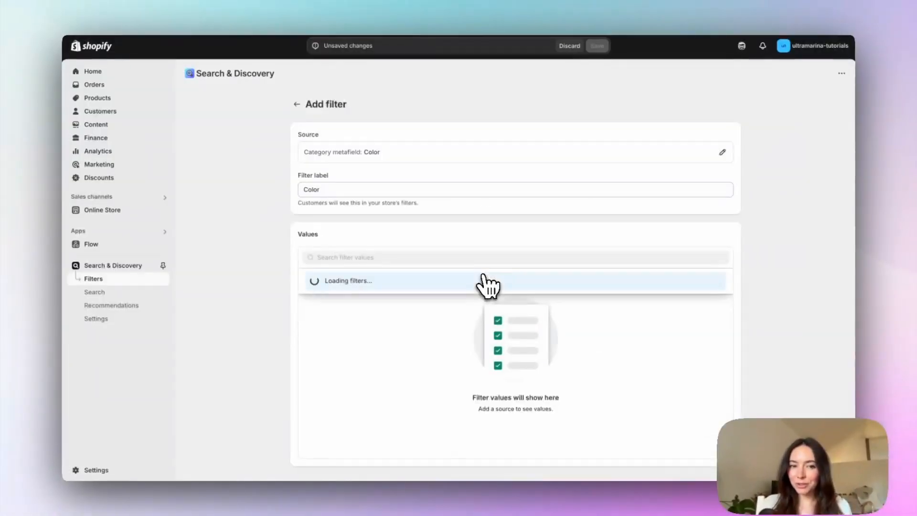
Step: Save the Color filter and open the filters in the Shop All collection's theme preview
{"action": "scroll", "coordinate": [487, 285], "scroll_direction": "down", "scroll_amount": 2}
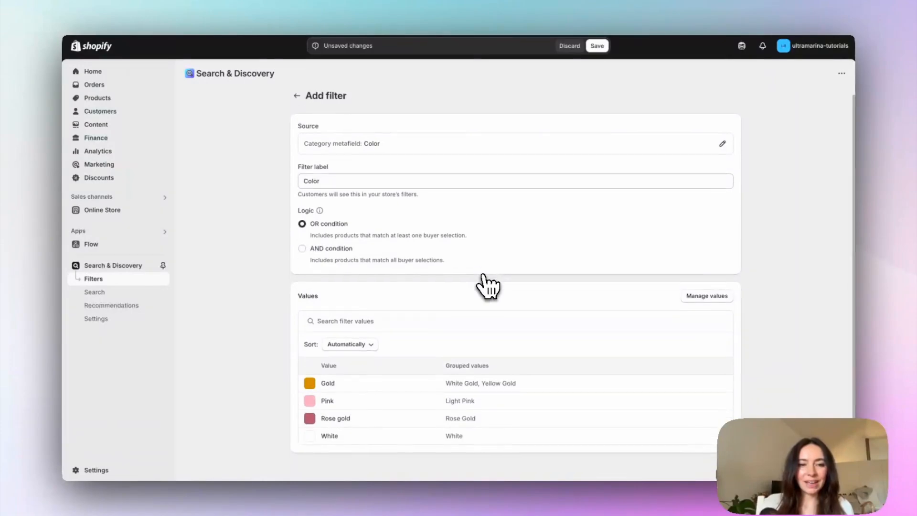
{"action": "double_click", "coordinate": [295, 158]}
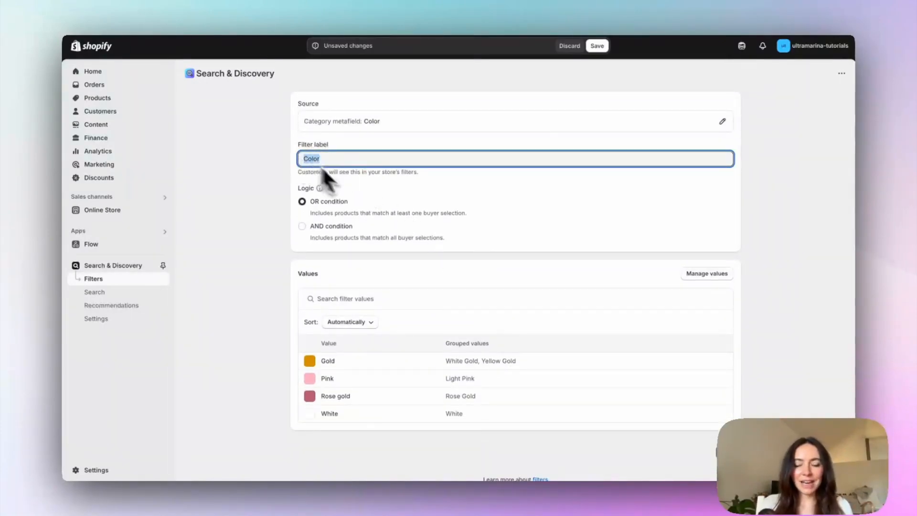
{"action": "left_click", "coordinate": [385, 214]}
{"action": "scroll", "coordinate": [382, 219], "scroll_direction": "down", "scroll_amount": 1}
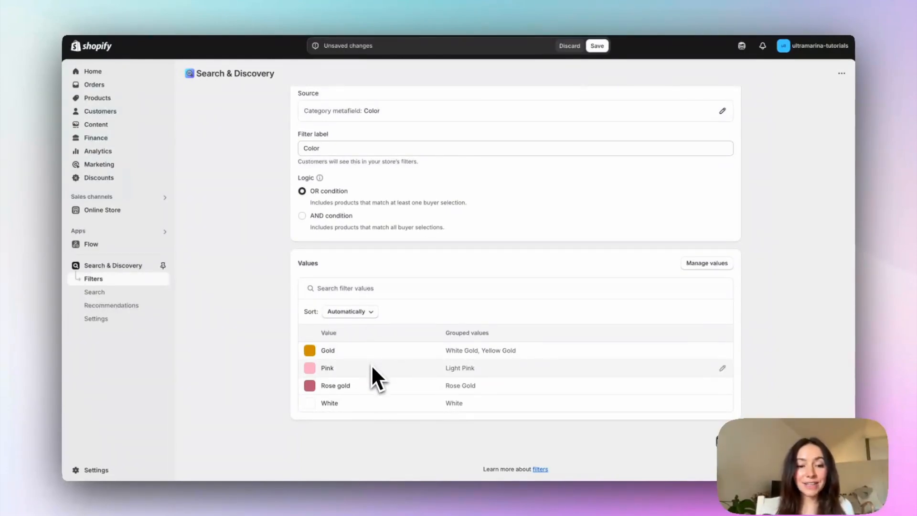
{"action": "left_click", "coordinate": [728, 442]}
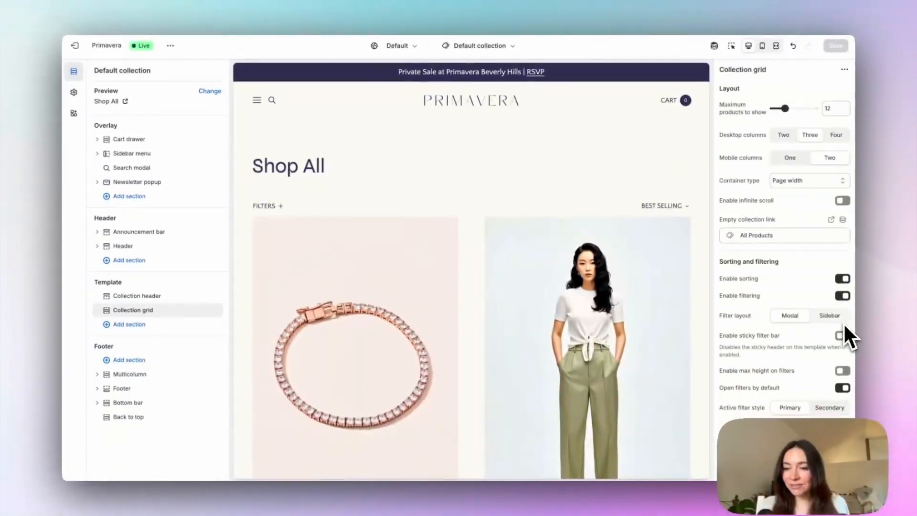
{"action": "left_click", "coordinate": [279, 206]}
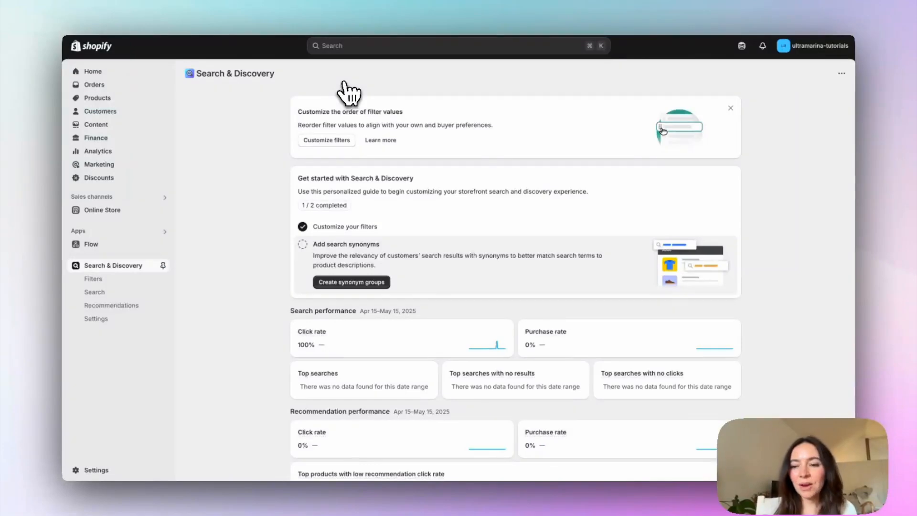
Step: Set the Color filter's value grouping to Manual with swatch images used when available, and save the filter
{"action": "left_click", "coordinate": [108, 281]}
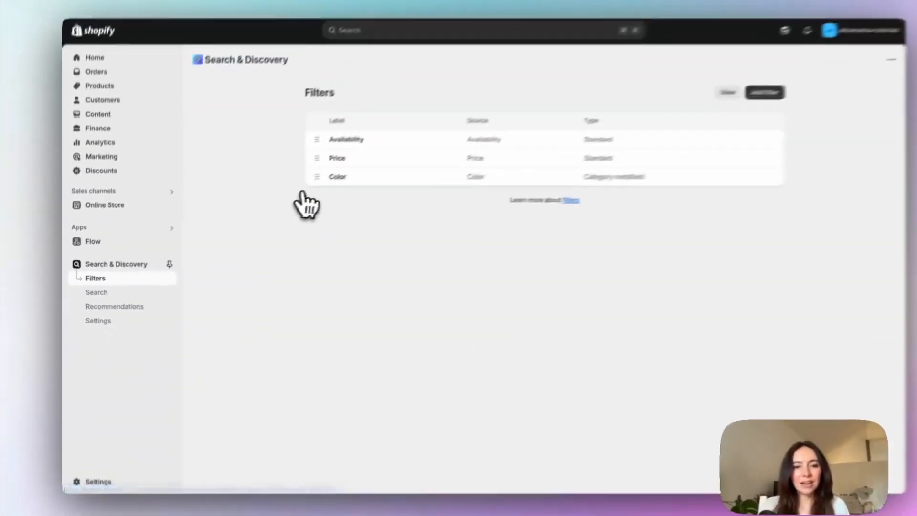
{"action": "left_click", "coordinate": [328, 196]}
{"action": "scroll", "coordinate": [629, 311], "scroll_direction": "down", "scroll_amount": 2}
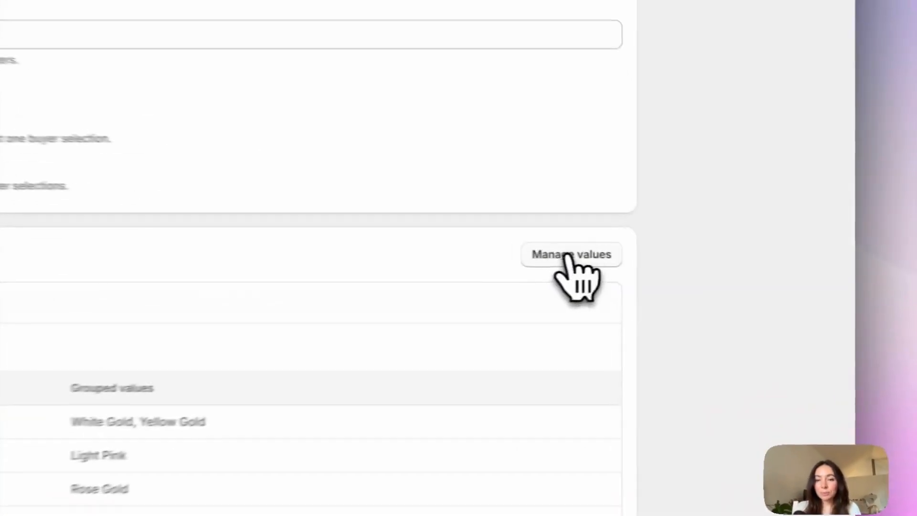
{"action": "left_click", "coordinate": [704, 262]}
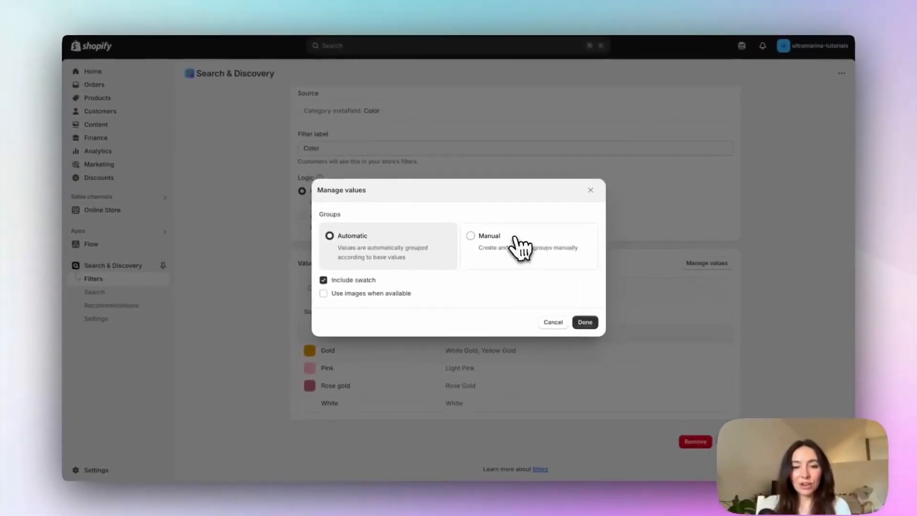
{"action": "left_click", "coordinate": [167, 202]}
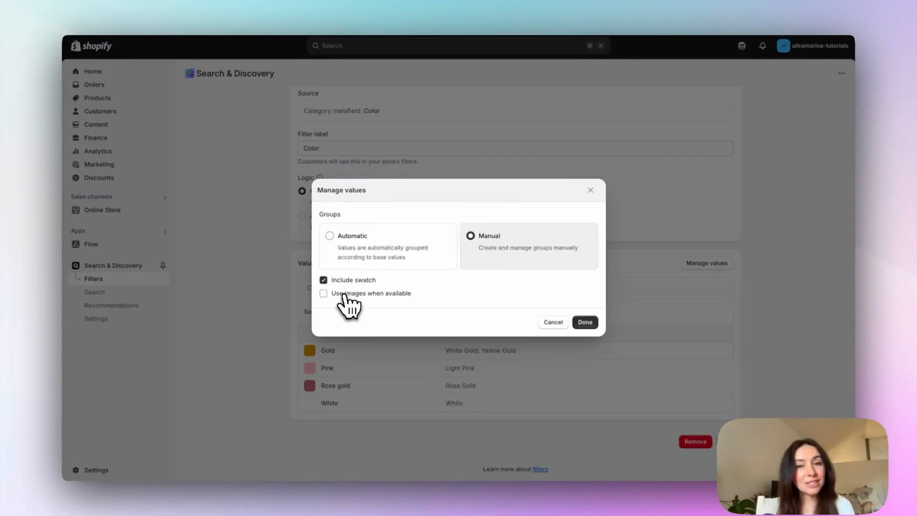
{"action": "left_click", "coordinate": [342, 294]}
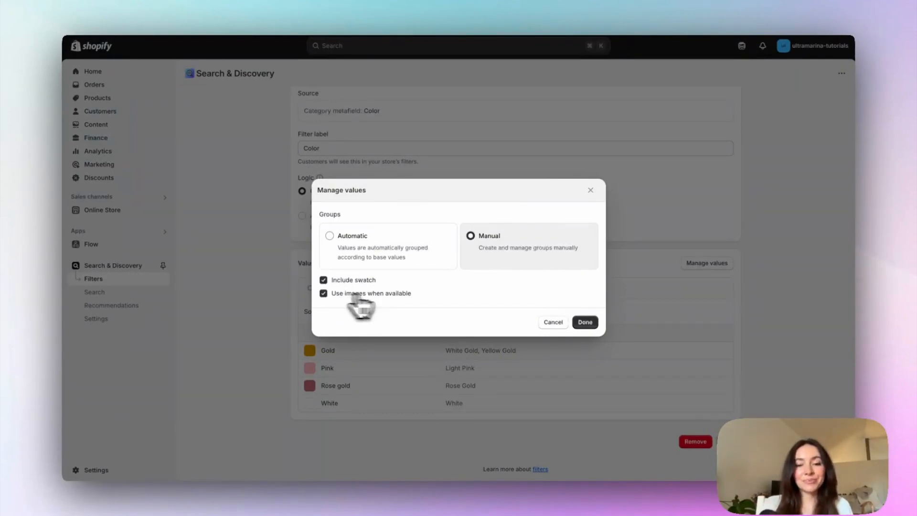
{"action": "left_click", "coordinate": [585, 323]}
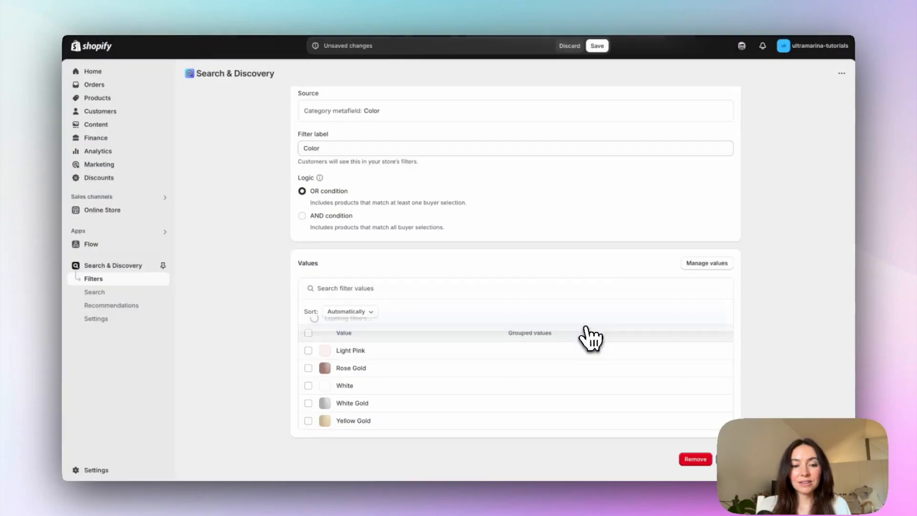
{"action": "scroll", "coordinate": [548, 393], "scroll_direction": "down", "scroll_amount": 1}
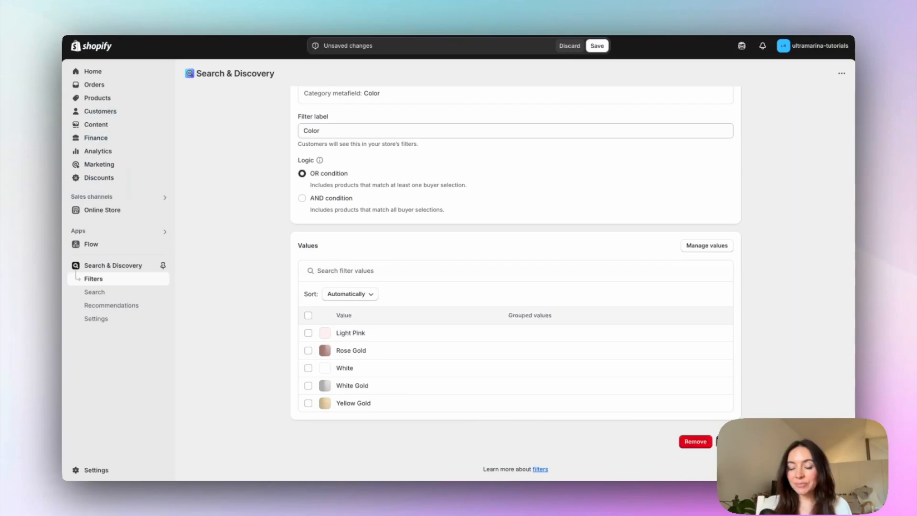
{"action": "left_click", "coordinate": [728, 441]}
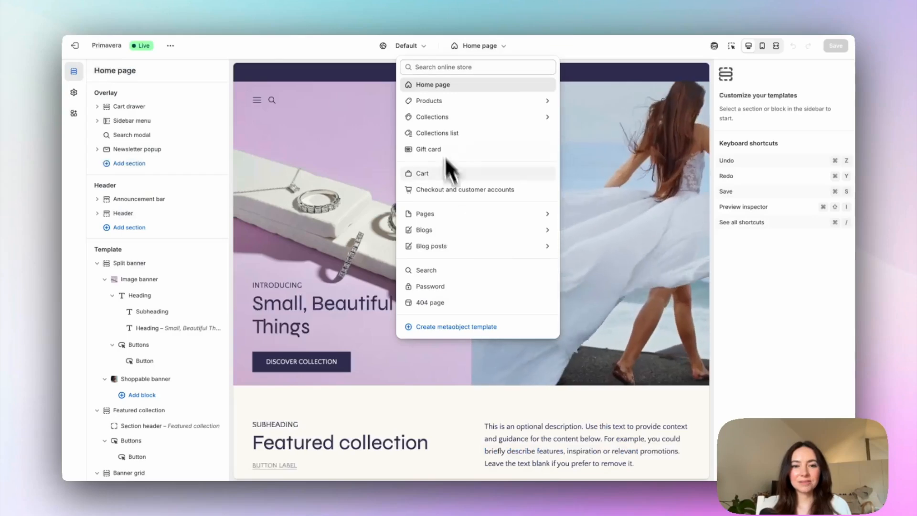
Step: Preview the filters of the Default collection in the Primavera theme, and leave the theme editor
{"action": "left_click", "coordinate": [438, 119]}
{"action": "left_click", "coordinate": [438, 115]}
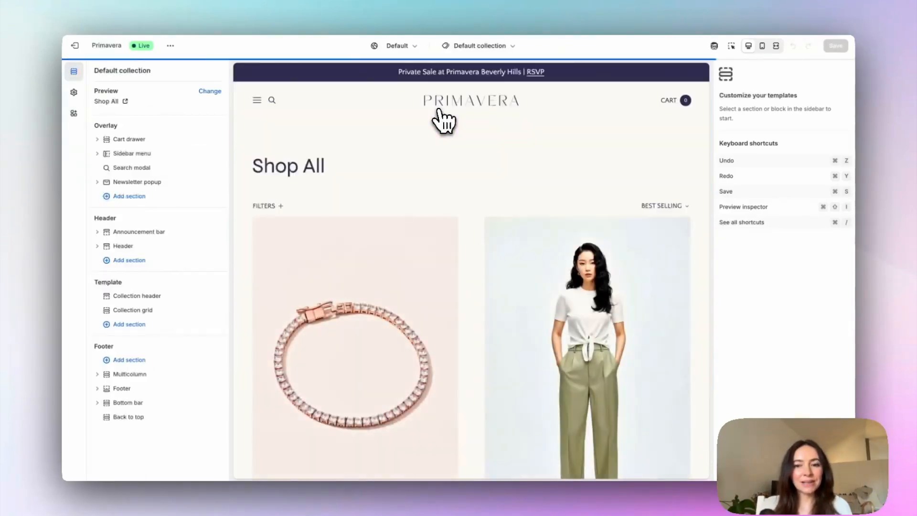
{"action": "left_click", "coordinate": [264, 205]}
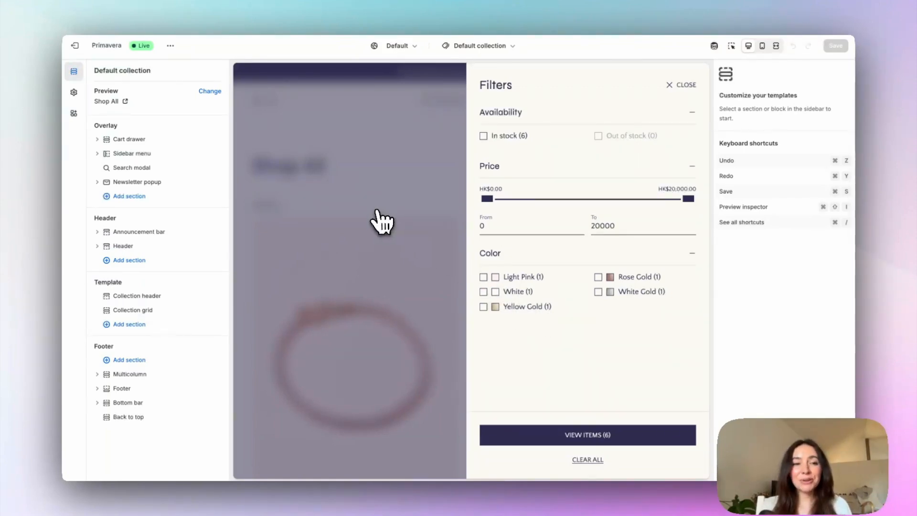
{"action": "left_click", "coordinate": [75, 46]}
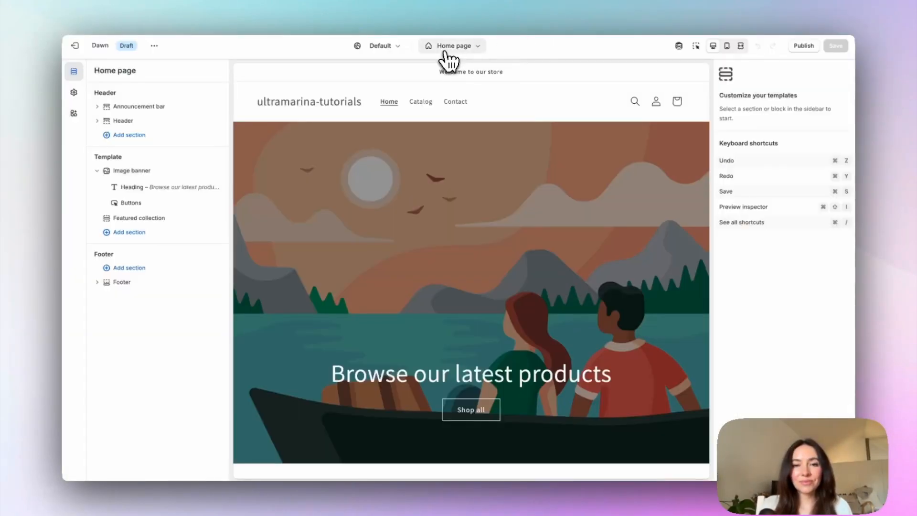
Step: Open the Default collection template in the Dawn theme editor and expand the Color filter in its preview
{"action": "left_click", "coordinate": [446, 50]}
{"action": "left_click", "coordinate": [425, 115]}
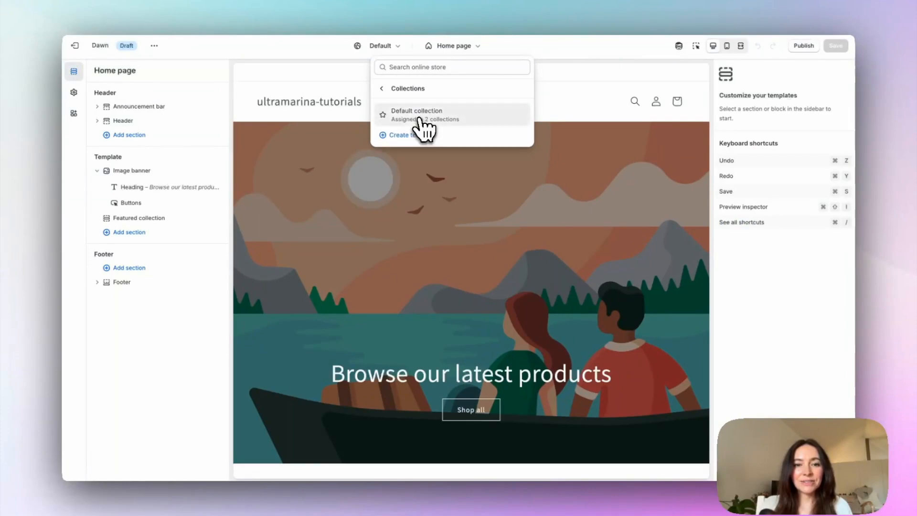
{"action": "left_click", "coordinate": [419, 119]}
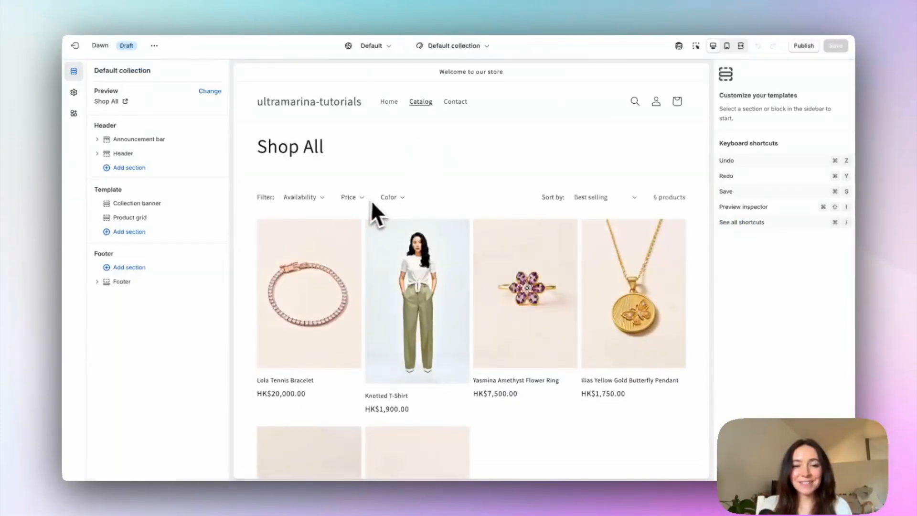
{"action": "left_click", "coordinate": [390, 198]}
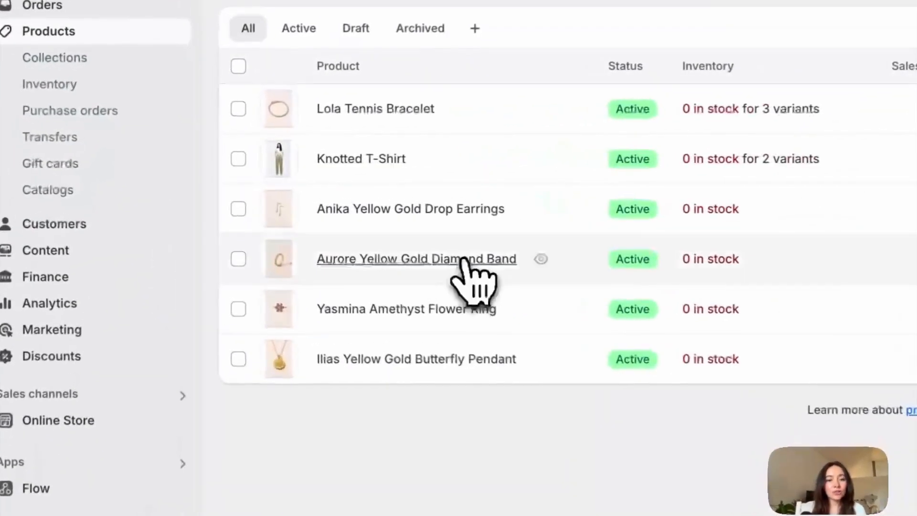
Step: Set the Color category metafield of the Aurore Yellow Gold Diamond Band product to Yellow Gold and save the product
{"action": "left_click", "coordinate": [466, 259]}
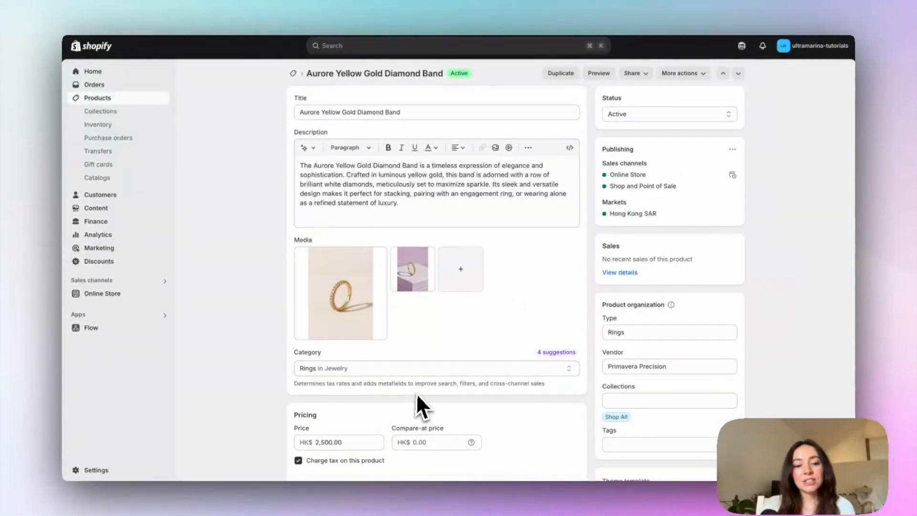
{"action": "scroll", "coordinate": [418, 394], "scroll_direction": "down", "scroll_amount": 7}
{"action": "scroll", "coordinate": [418, 396], "scroll_direction": "down", "scroll_amount": 9}
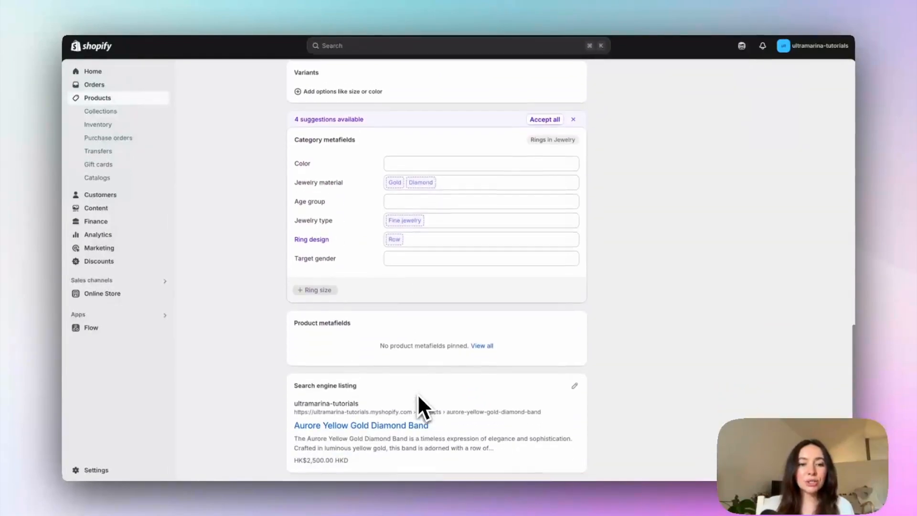
{"action": "left_click", "coordinate": [425, 151]}
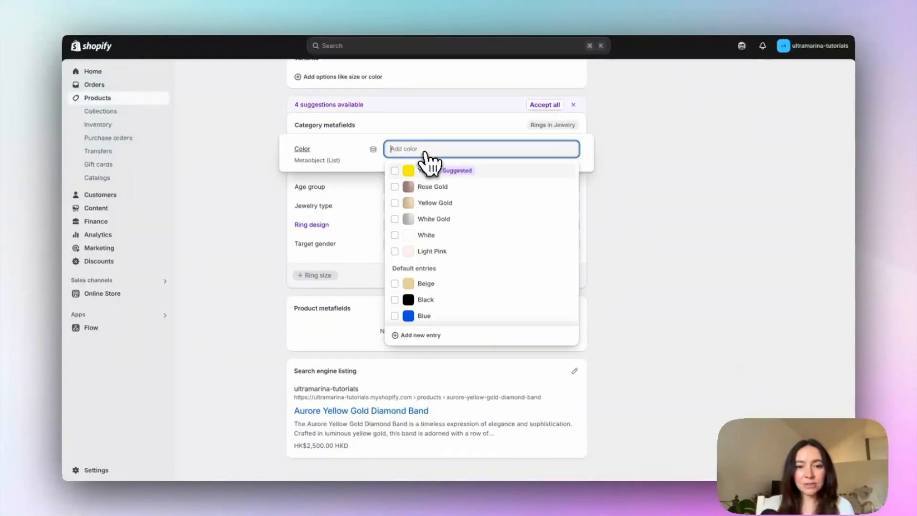
{"action": "left_click", "coordinate": [641, 190]}
{"action": "scroll", "coordinate": [641, 189], "scroll_direction": "up", "scroll_amount": 15}
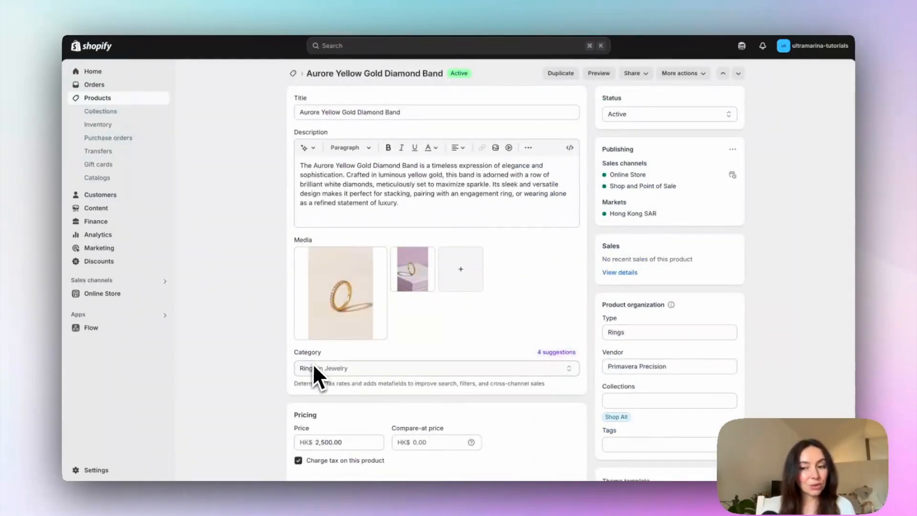
{"action": "scroll", "coordinate": [313, 362], "scroll_direction": "down", "scroll_amount": 12}
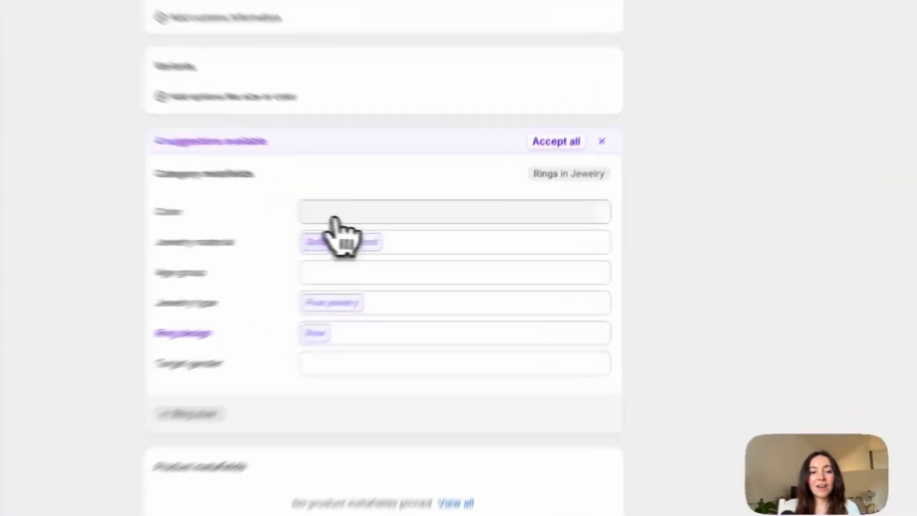
{"action": "left_click", "coordinate": [406, 225]}
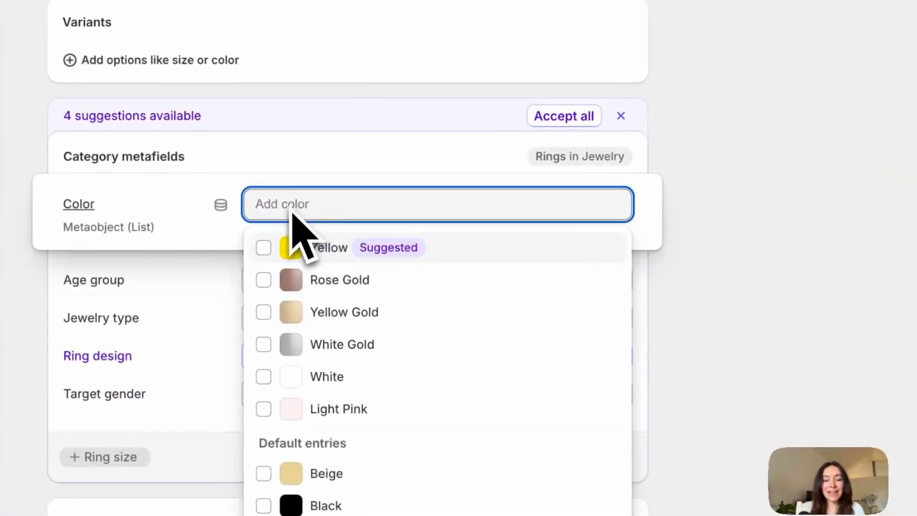
{"action": "left_click", "coordinate": [334, 321]}
{"action": "left_click", "coordinate": [727, 250]}
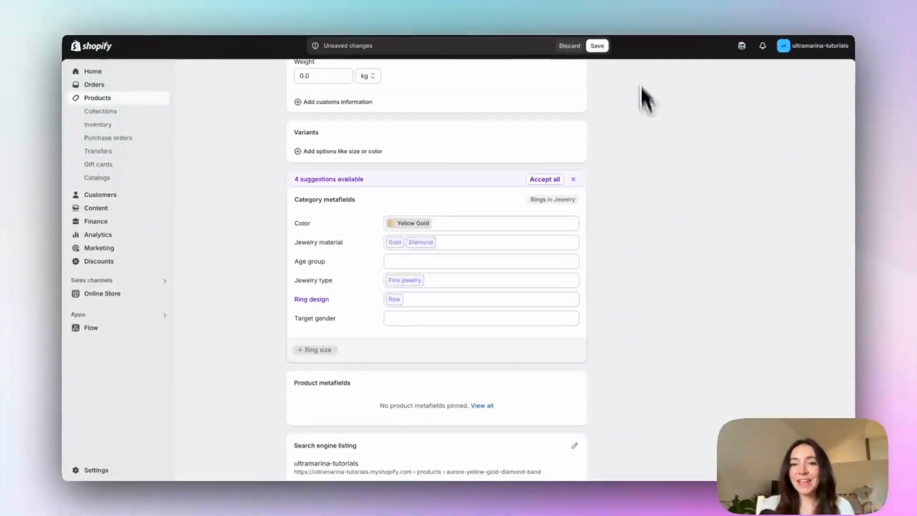
{"action": "left_click", "coordinate": [605, 46]}
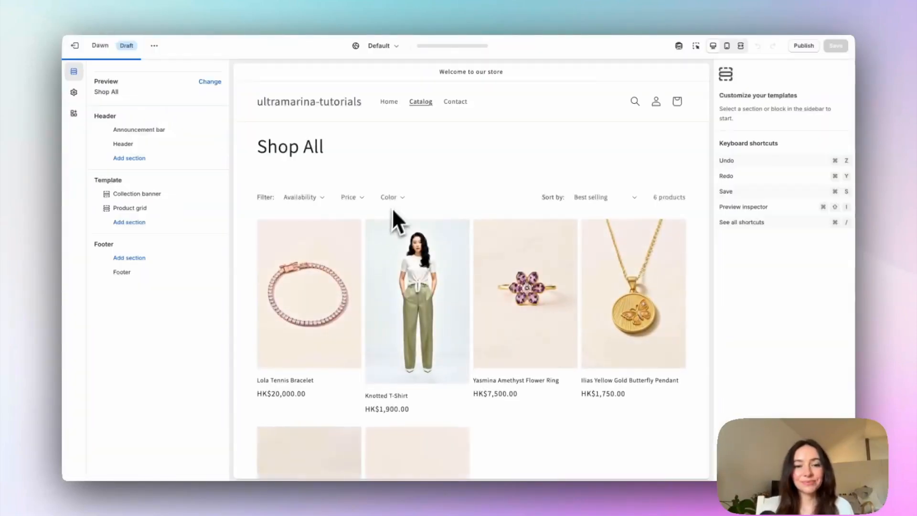
Step: Filter the Shop All collection preview in the Dawn theme by the Yellow Gold color
{"action": "left_click", "coordinate": [393, 199]}
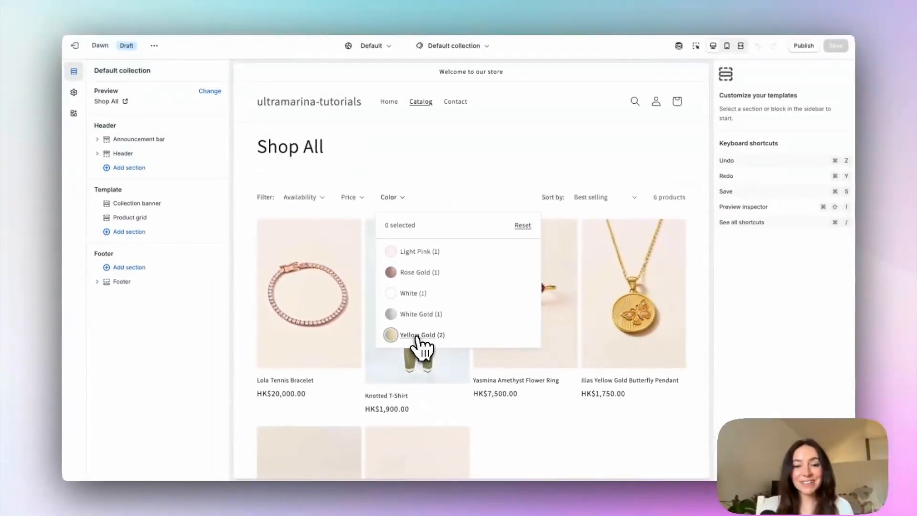
{"action": "left_click", "coordinate": [419, 337]}
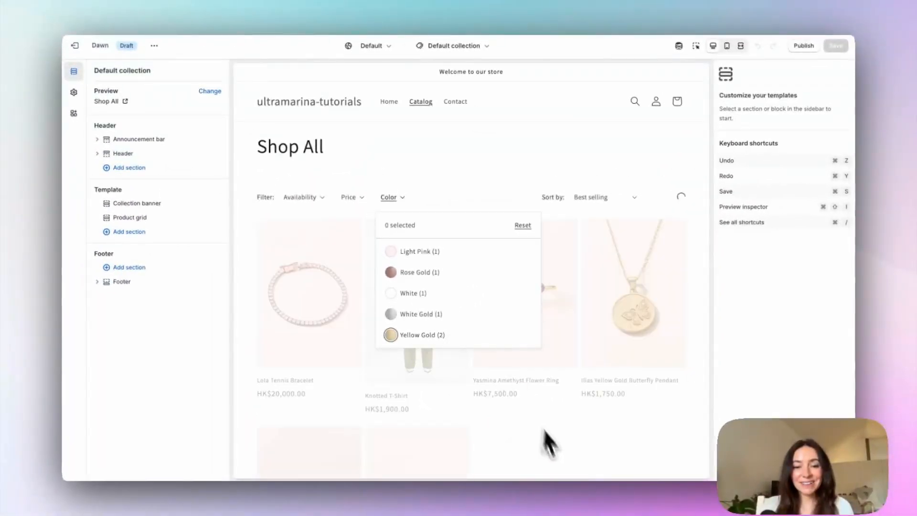
{"action": "left_click", "coordinate": [549, 440]}
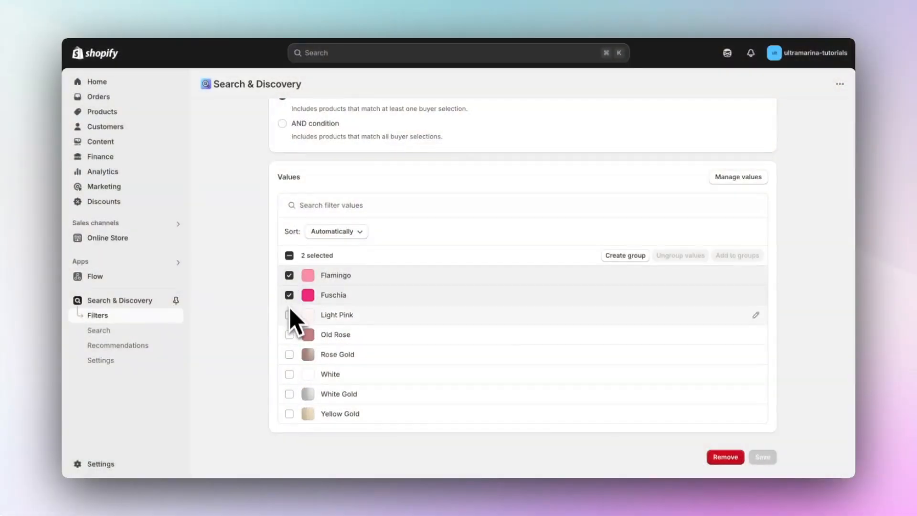
Step: Select pink shades including Light Pink and Old Rose in the Color filter's values and start grouping them
{"action": "left_click", "coordinate": [290, 315]}
{"action": "left_click", "coordinate": [289, 334]}
{"action": "left_click", "coordinate": [602, 275]}
{"action": "left_click", "coordinate": [343, 165]}
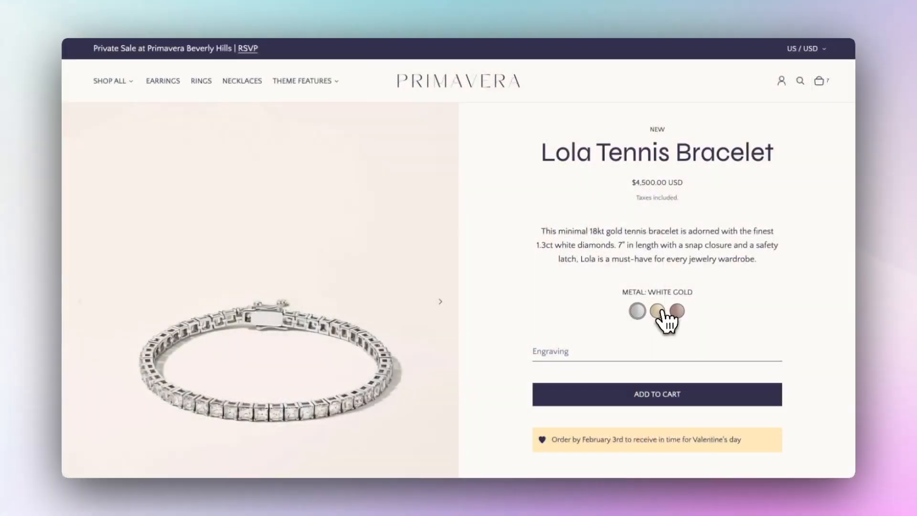
{"action": "left_click", "coordinate": [658, 311]}
{"action": "left_click", "coordinate": [676, 311]}
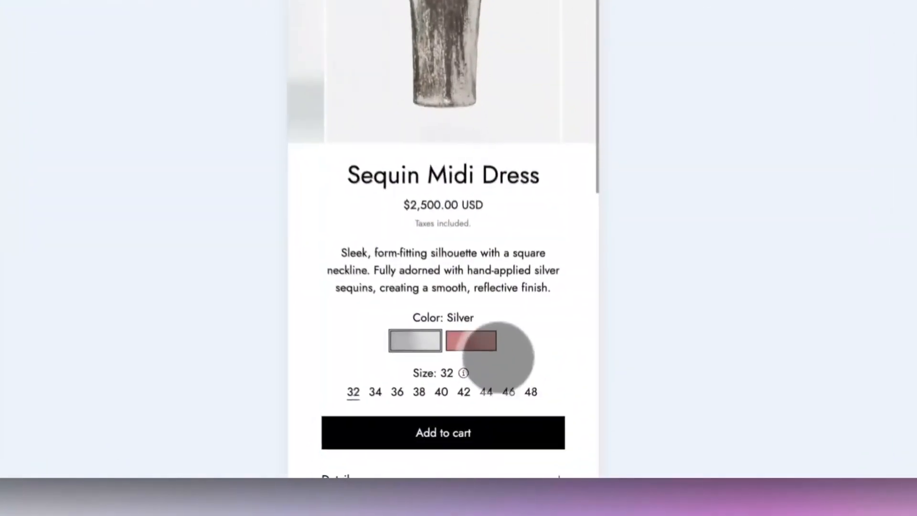
Step: Switch the Sequin Midi Dress color swatch to Pink and back to Silver in the mobile storefront preview
{"action": "left_click", "coordinate": [471, 341]}
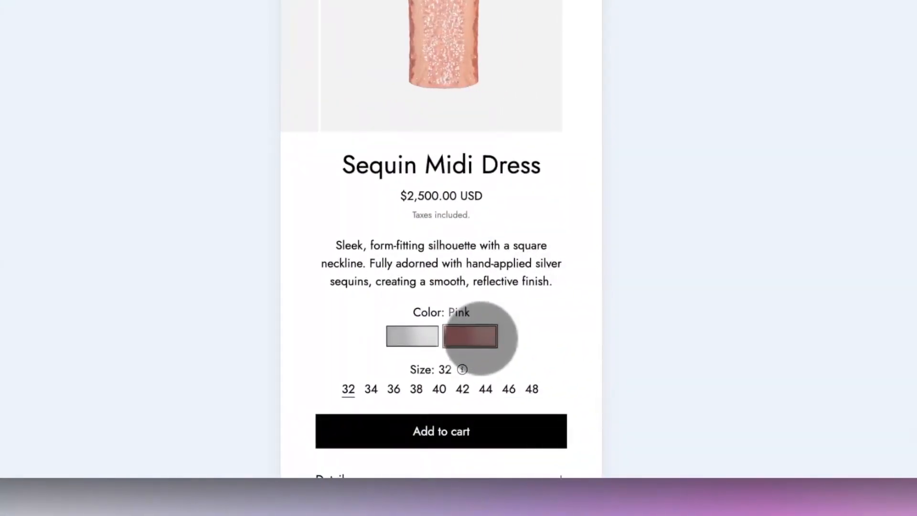
{"action": "left_click", "coordinate": [428, 343]}
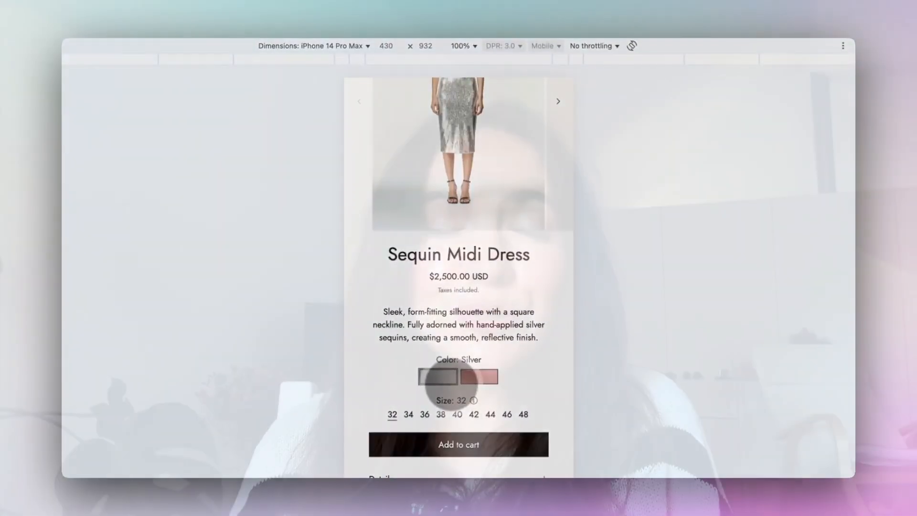